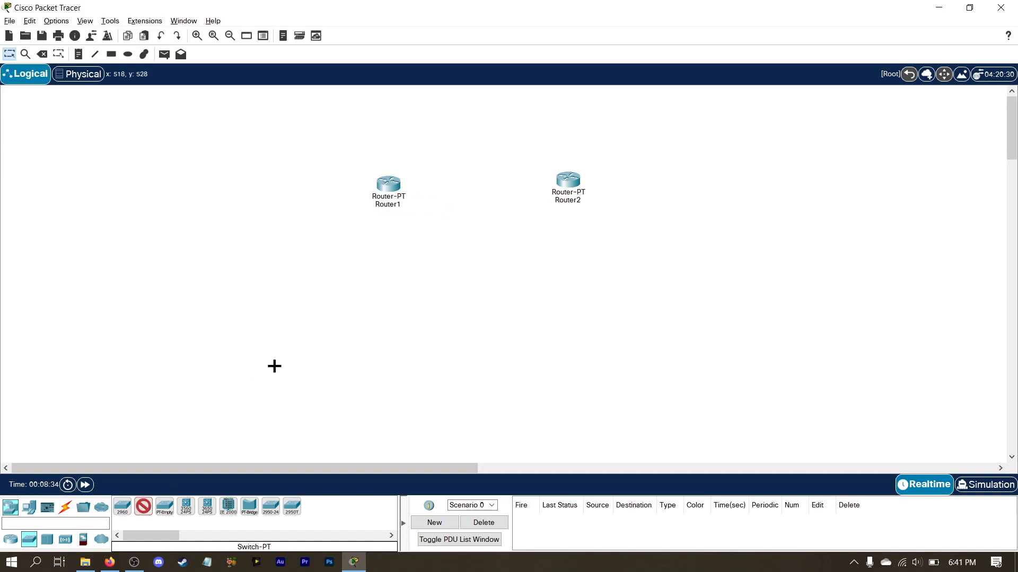
# - Place a Switch-PT below each router and rename them Switch1 under Router1 and Switch2 under Router2
pyautogui.click(387, 278)
pyautogui.click(144, 511)
pyautogui.click(580, 277)
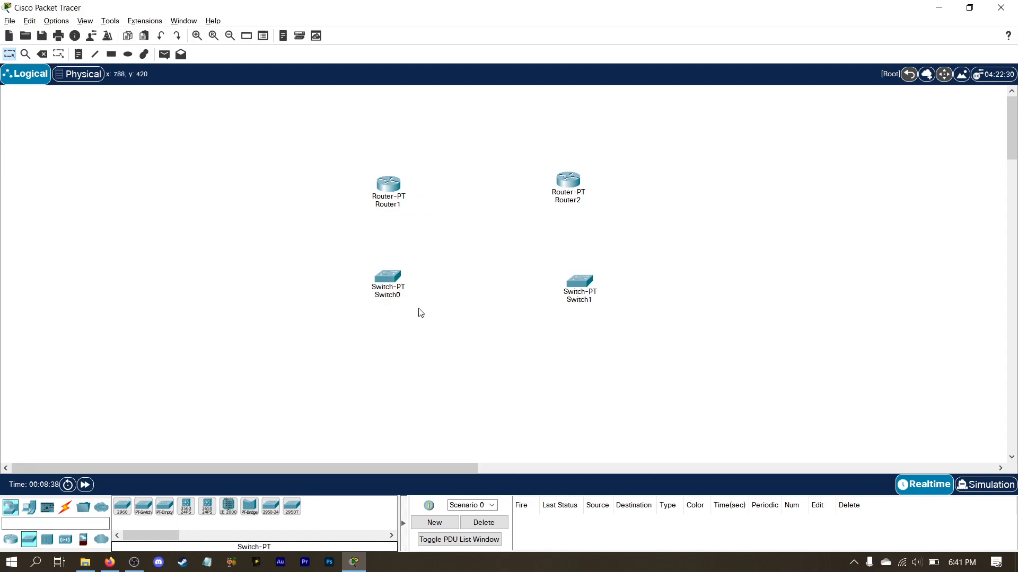
pyautogui.click(583, 300)
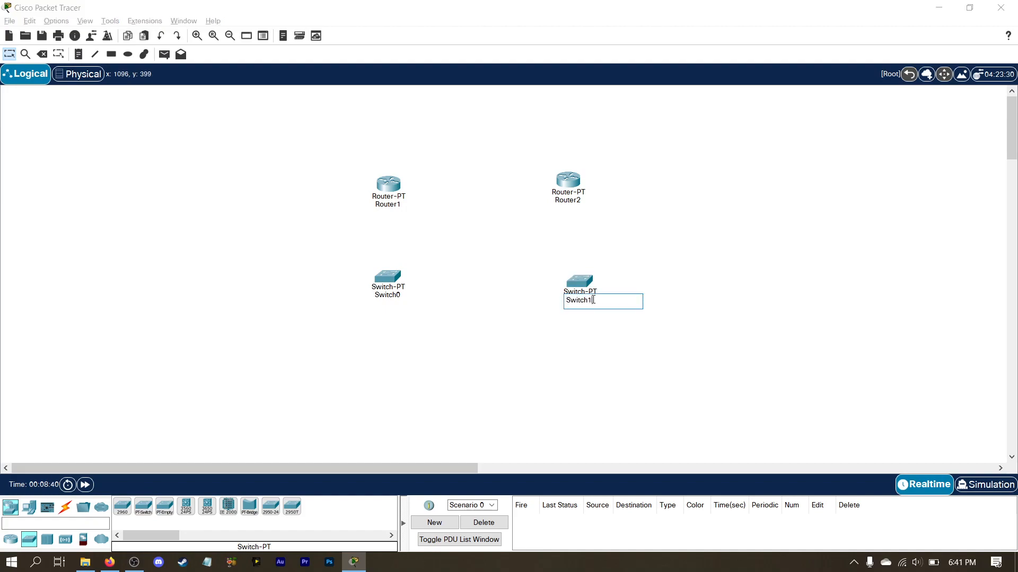
pyautogui.click(403, 295)
pyautogui.press('Return')
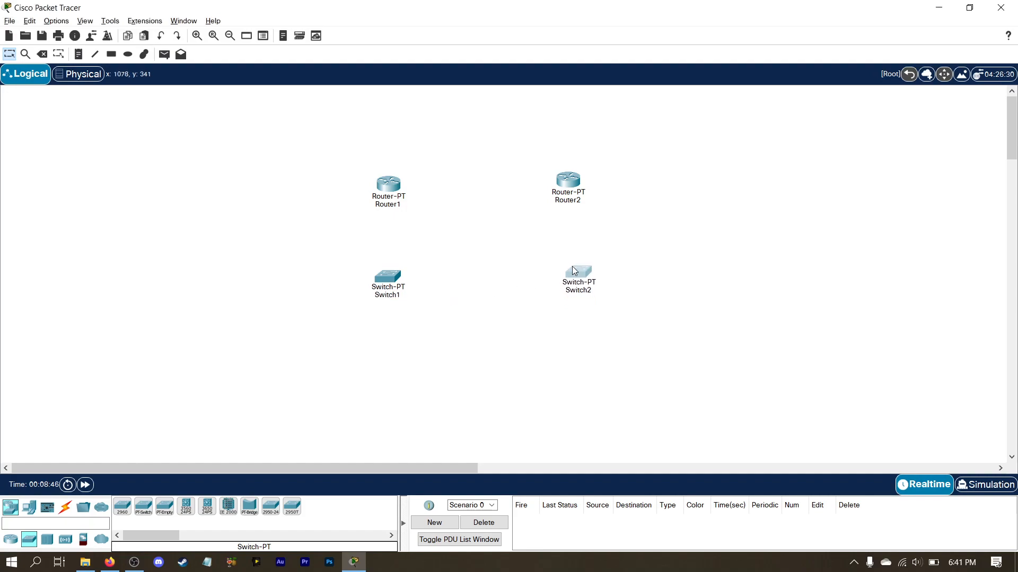
# - Place a PC at the lower left of Switch1 and rename it PC1
pyautogui.click(30, 507)
pyautogui.click(127, 508)
pyautogui.click(284, 383)
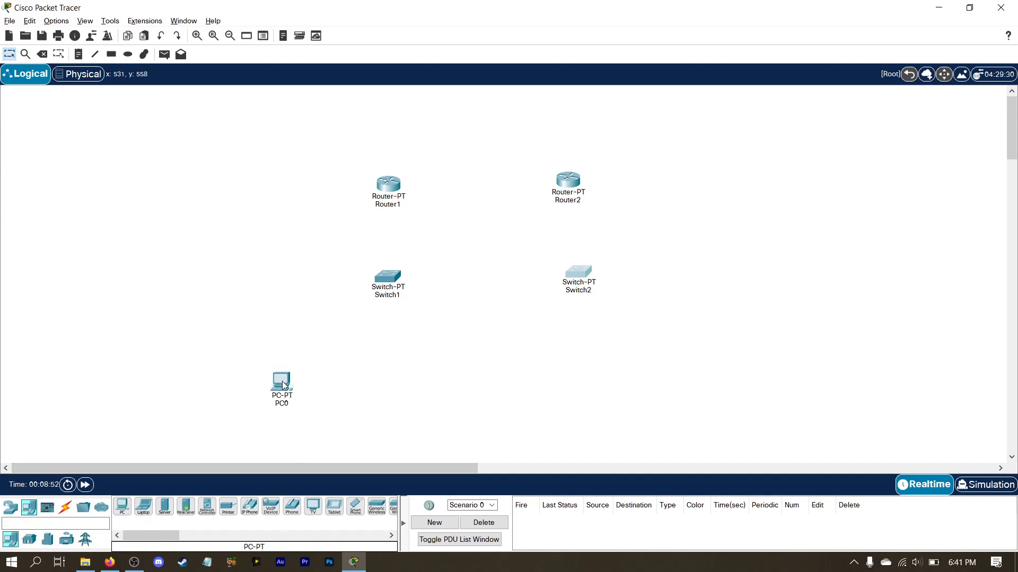
pyautogui.click(286, 403)
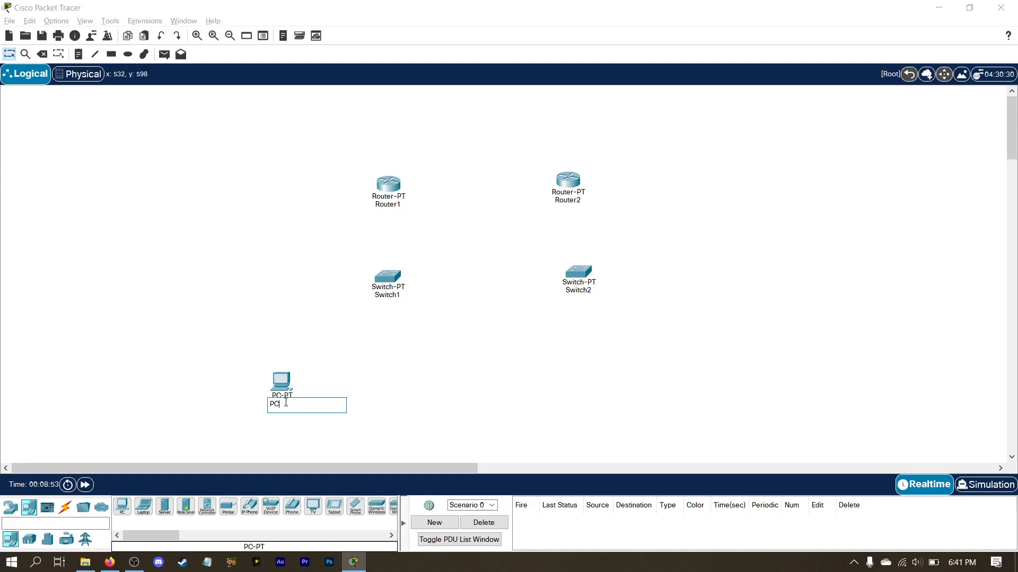
# - Add three more PCs in a row beside PC1, spaced out beneath the two switches
pyautogui.click(122, 506)
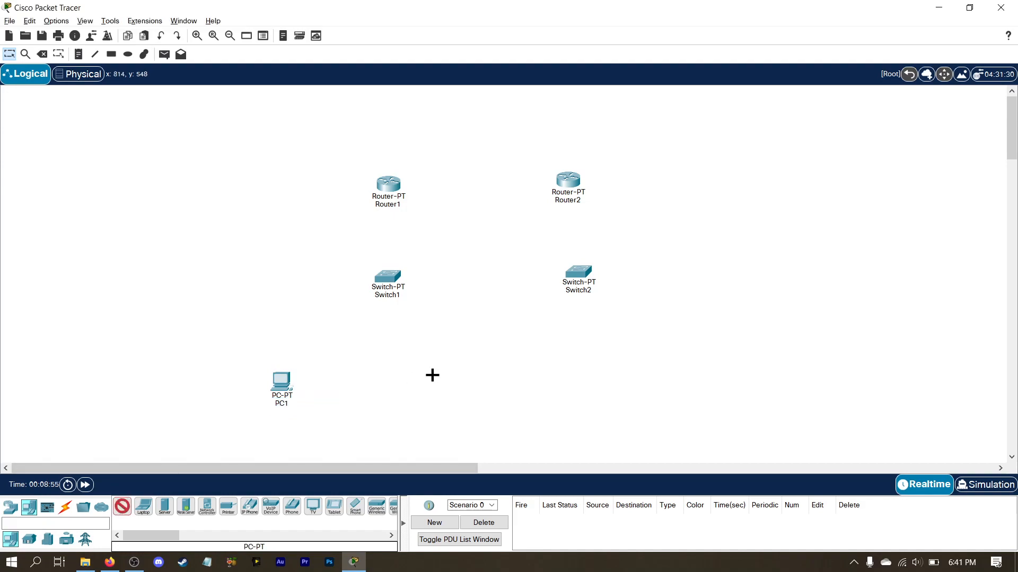
pyautogui.click(402, 377)
pyautogui.click(122, 507)
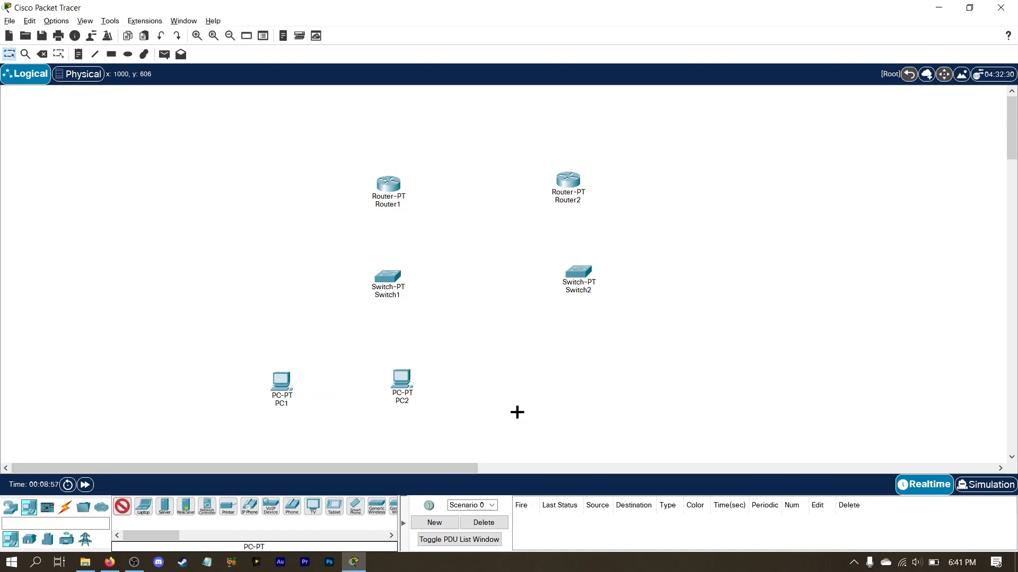
pyautogui.click(526, 381)
pyautogui.click(122, 506)
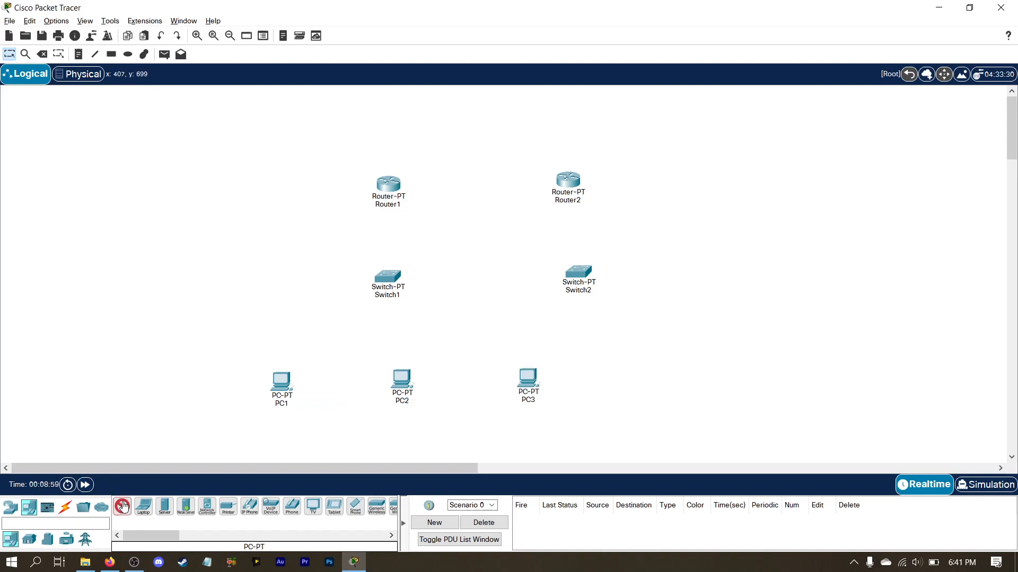
pyautogui.click(656, 379)
pyautogui.moveTo(657, 385); pyautogui.dragTo(660, 382)
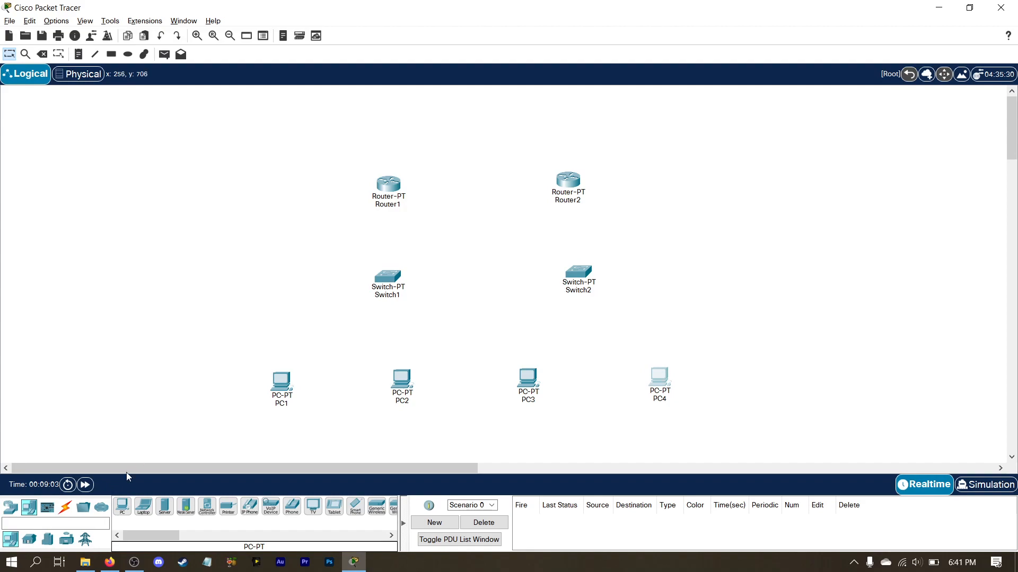
# - Connect PC1 and PC2 to Switch1 using the automatic connection type
pyautogui.click(65, 508)
pyautogui.click(119, 513)
pyautogui.click(281, 381)
pyautogui.click(380, 283)
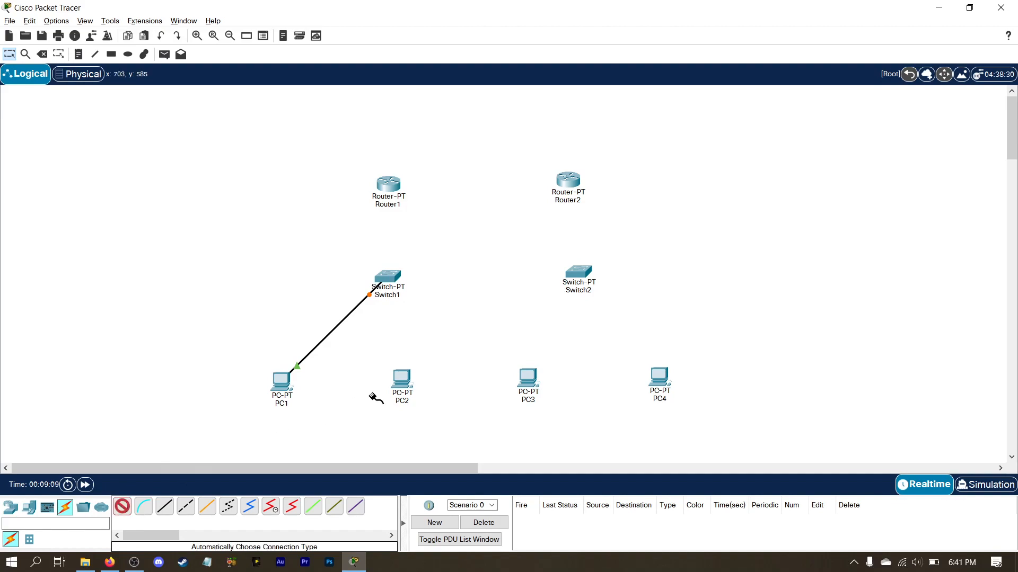
pyautogui.click(401, 380)
pyautogui.click(388, 280)
# - Connect PC3 and PC4 to Switch2 using the automatic connection type
pyautogui.click(121, 507)
pyautogui.click(528, 380)
pyautogui.click(581, 275)
pyautogui.click(122, 506)
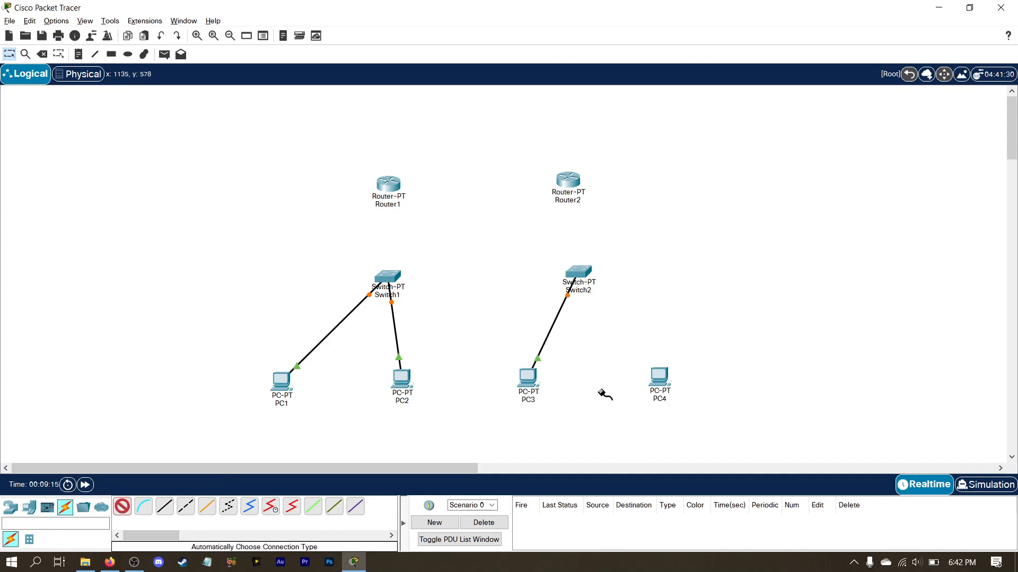
pyautogui.click(659, 379)
pyautogui.click(586, 271)
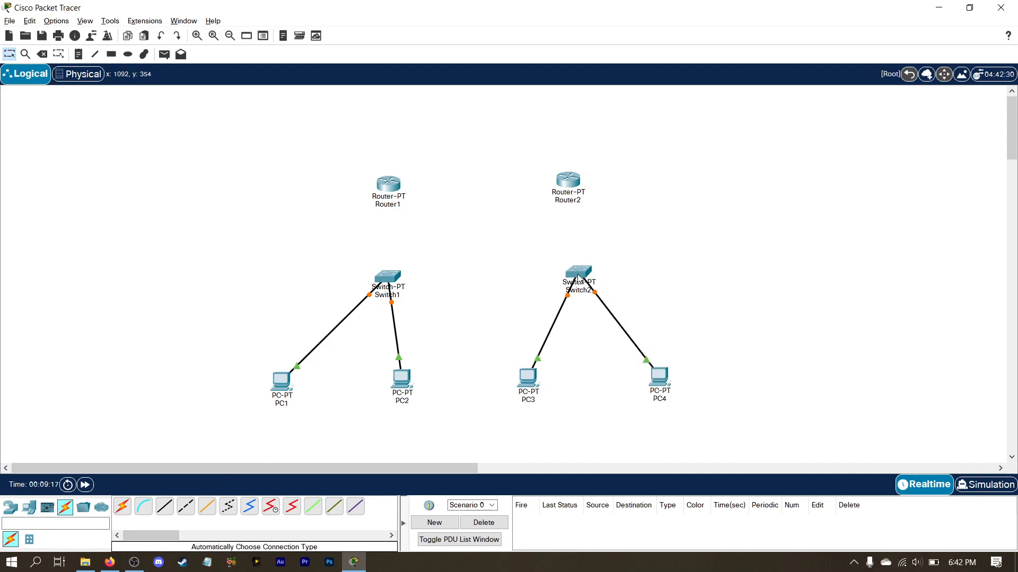
# - Connect Switch1 to Router1 and Switch2 to Router2 with automatically chosen cables
pyautogui.click(120, 510)
pyautogui.click(387, 277)
pyautogui.click(389, 173)
pyautogui.click(122, 507)
pyautogui.click(578, 271)
pyautogui.click(557, 186)
# - Link Router1 to Router2 using the automatic connection type
pyautogui.click(121, 507)
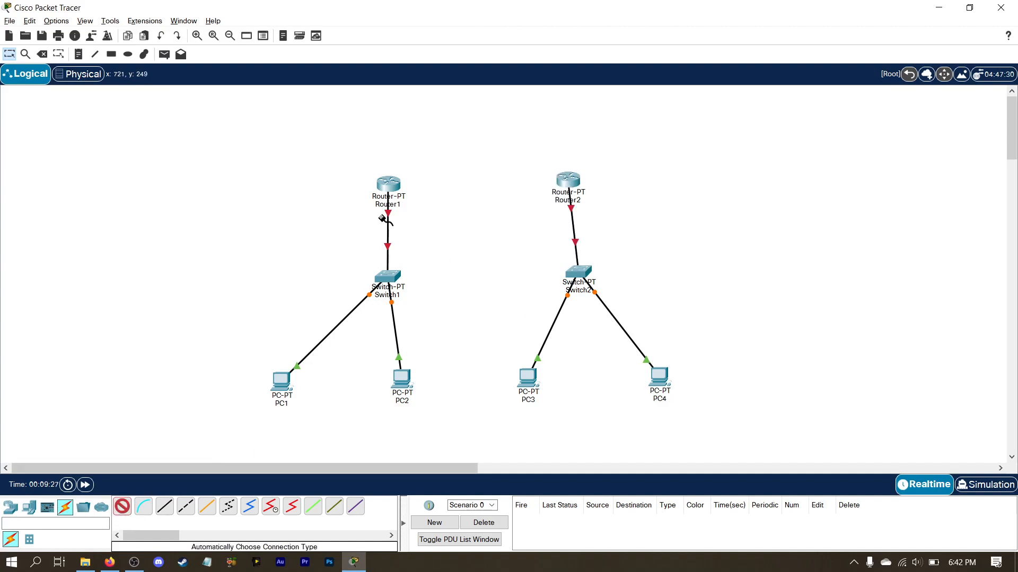
pyautogui.click(389, 188)
pyautogui.click(571, 181)
pyautogui.click(570, 180)
# - Reposition PC2, PC3 and PC4 slightly to tidy the row of PCs
pyautogui.moveTo(401, 389); pyautogui.dragTo(421, 382)
pyautogui.moveTo(530, 388); pyautogui.dragTo(526, 380)
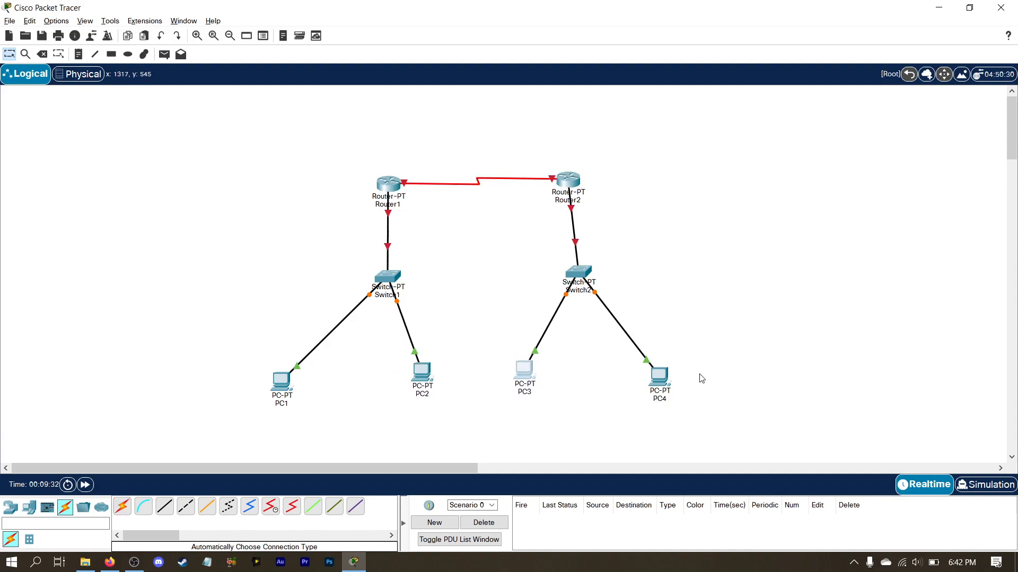
pyautogui.moveTo(672, 380); pyautogui.dragTo(677, 370)
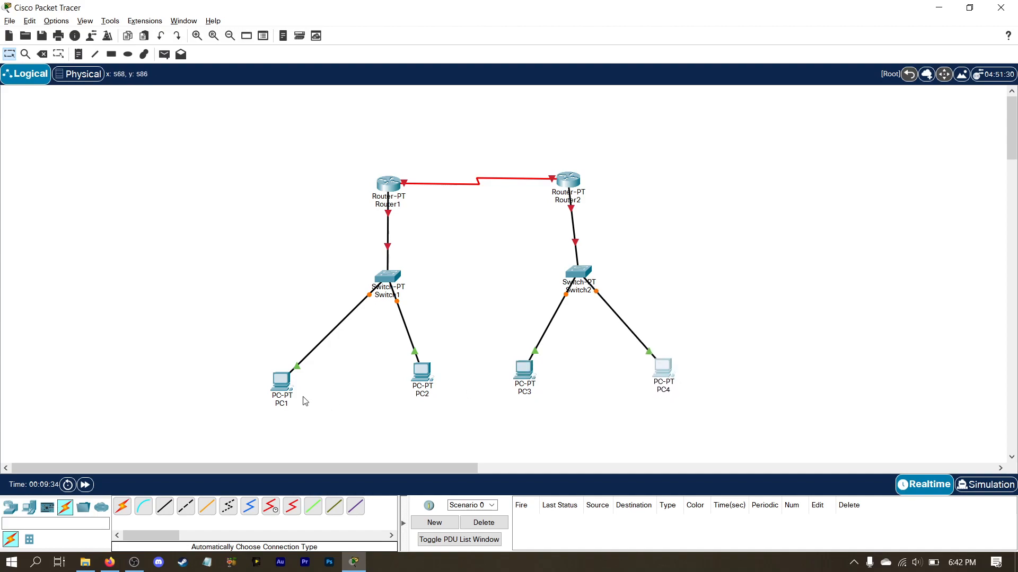
# - Assign PC1 the static IPv4 address 192.168.1.1 with subnet mask 255.255.255.0
pyautogui.doubleClick(282, 381)
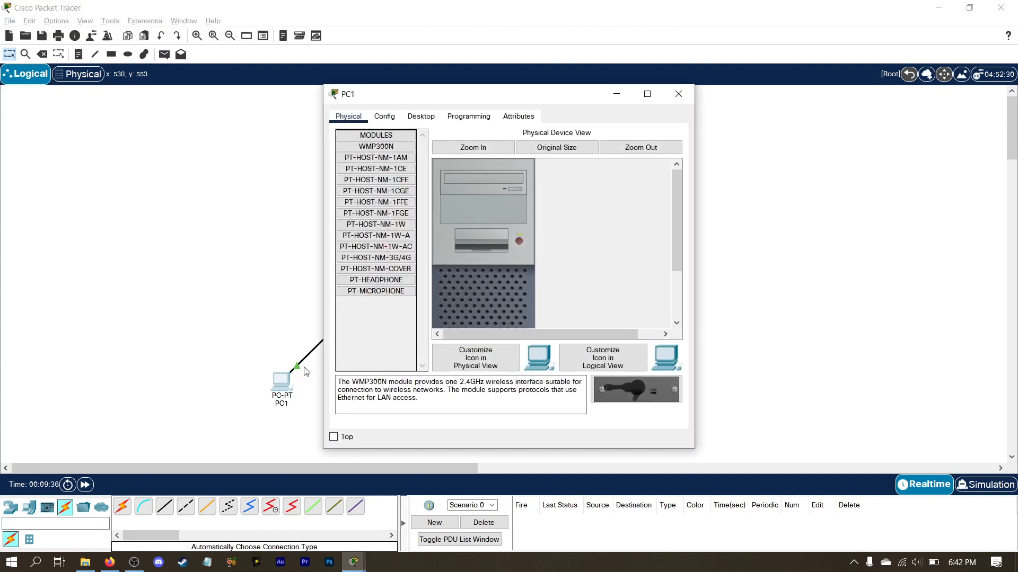
pyautogui.click(384, 118)
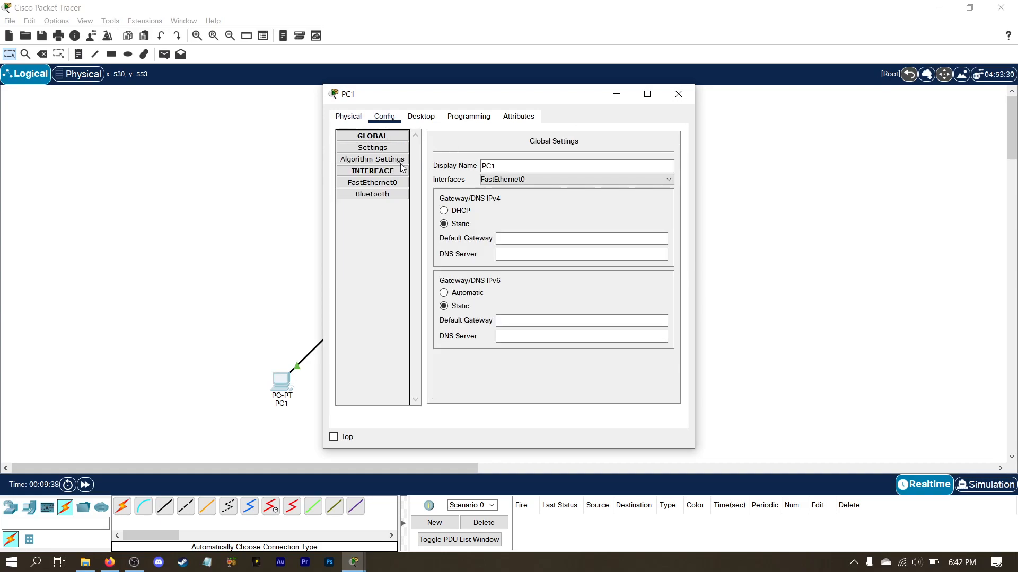
pyautogui.click(406, 122)
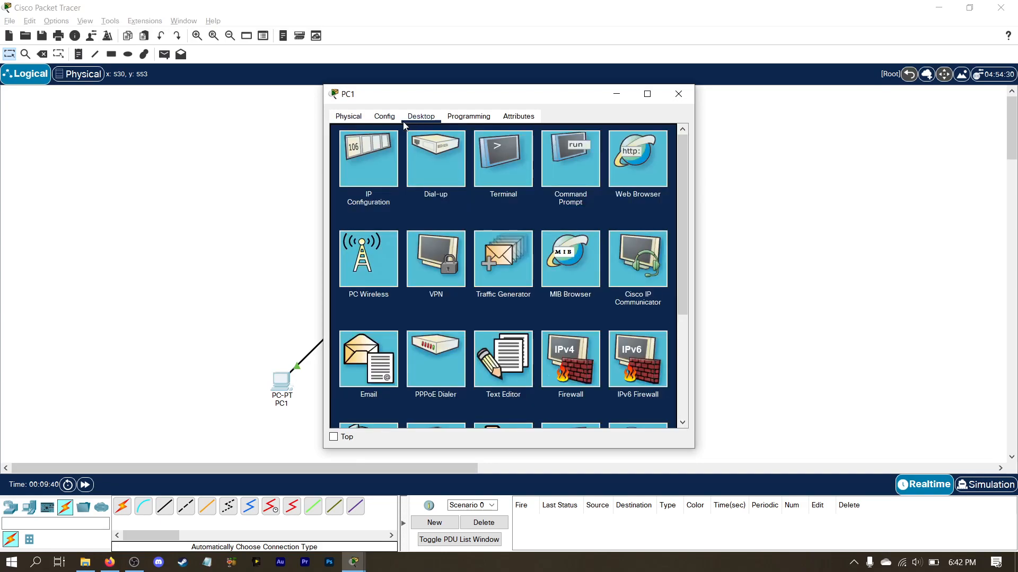
pyautogui.click(373, 162)
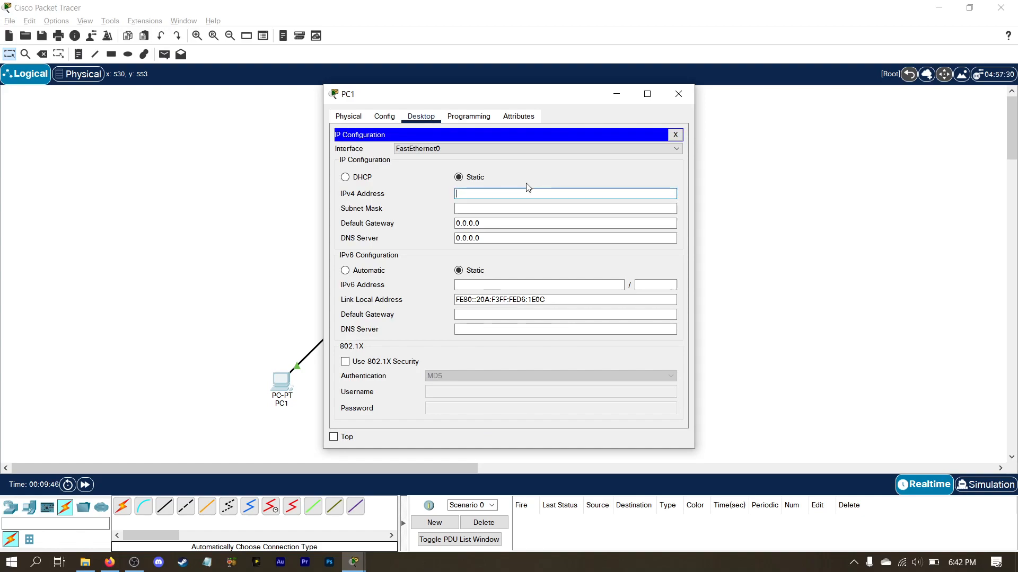
pyautogui.write('9')
pyautogui.press('BackSpace')
pyautogui.write('192.168')
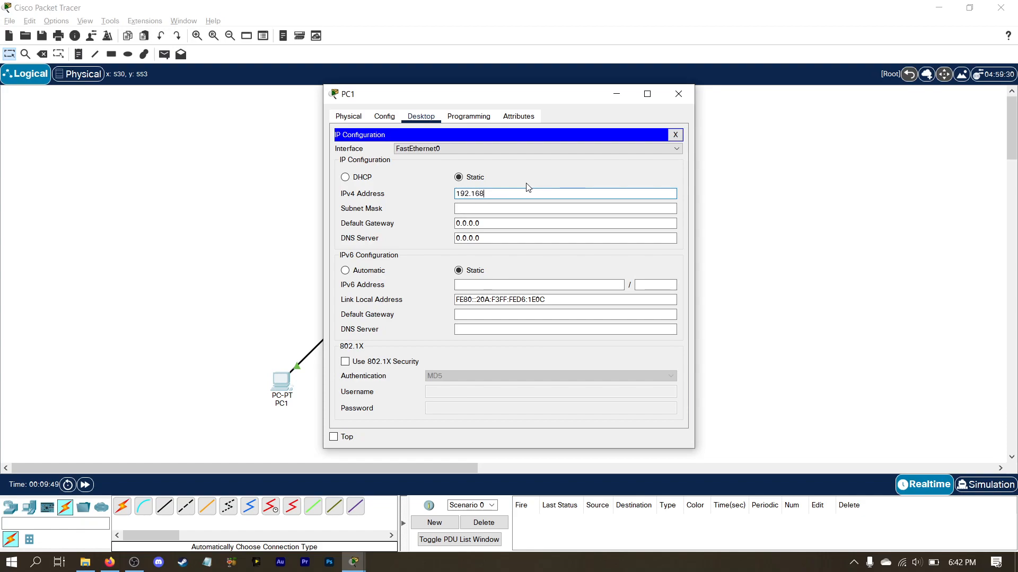
pyautogui.write('.1.1')
pyautogui.press('Tab')
# - Set PC1's default gateway to 192.168.1.254, close its configuration, and move PC1 up level with the other PCs
pyautogui.moveTo(485, 223); pyautogui.dragTo(400, 220)
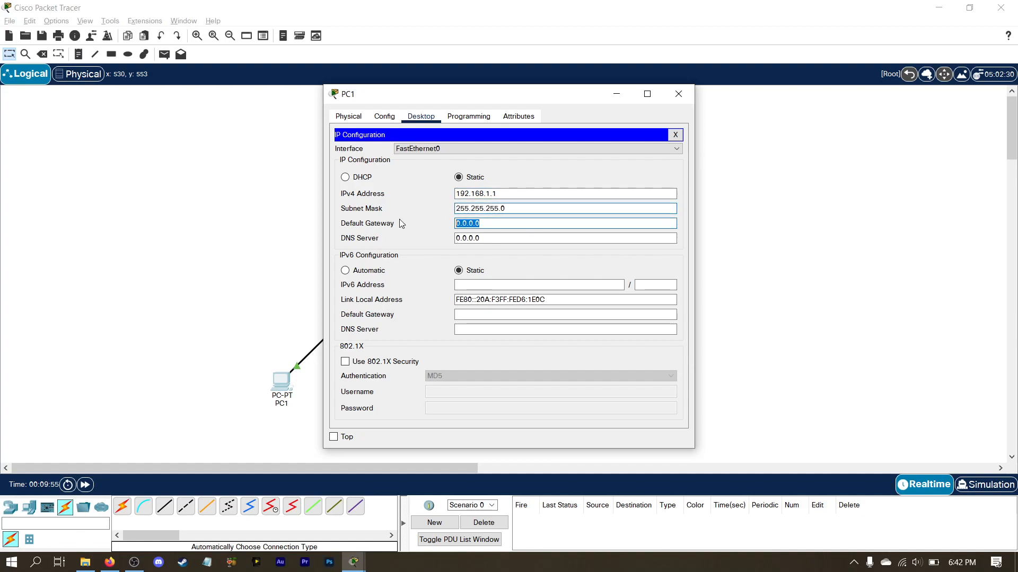
pyautogui.write('192.168')
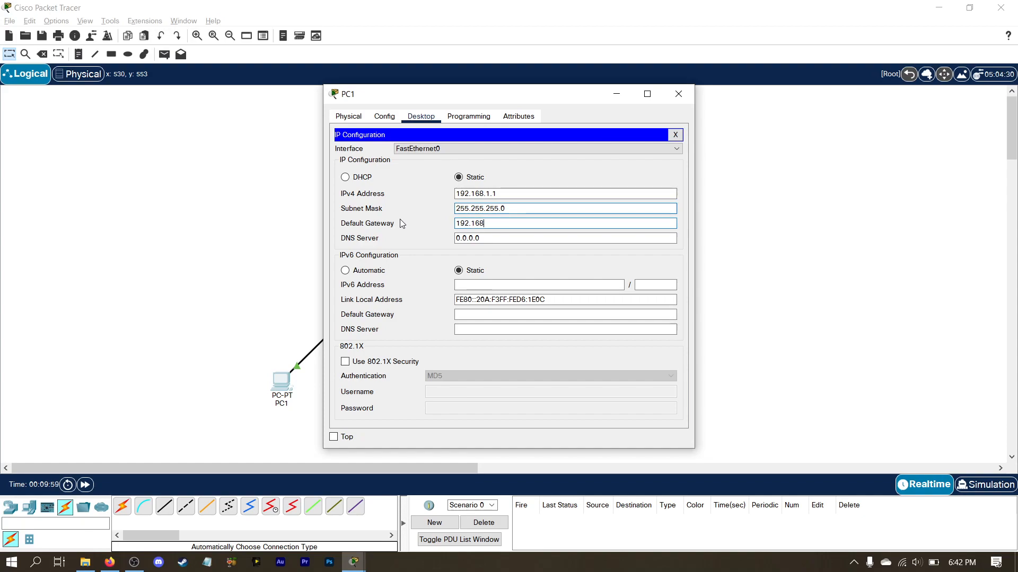
pyautogui.write('.1.254')
pyautogui.click(420, 211)
pyautogui.click(678, 94)
pyautogui.moveTo(293, 381); pyautogui.dragTo(293, 369)
# - Assign PC2 the static IPv4 address 192.168.1.2 with subnet mask 255.255.255.0
pyautogui.click(433, 379)
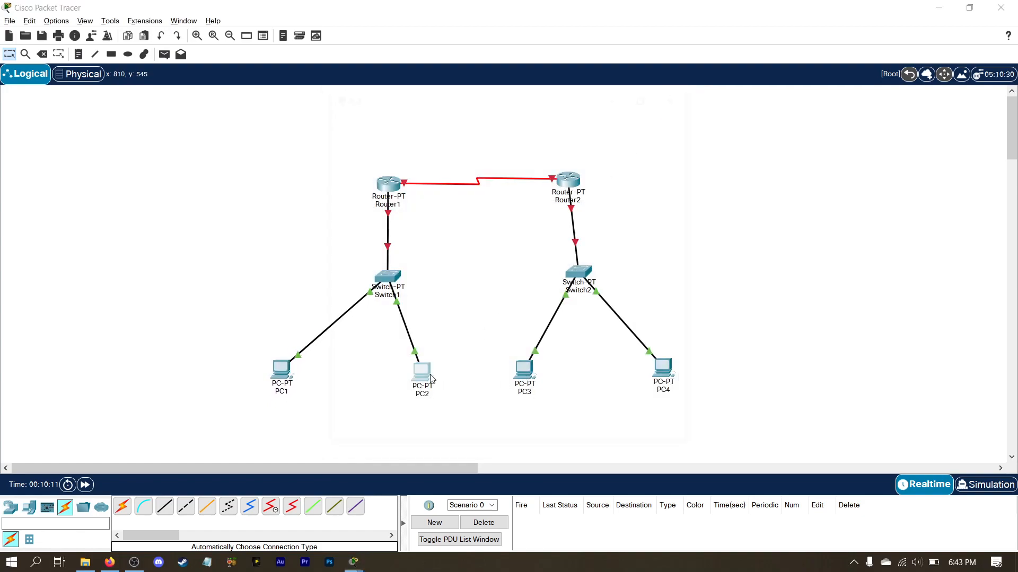
pyautogui.click(384, 116)
pyautogui.click(421, 116)
pyautogui.click(374, 155)
pyautogui.click(497, 193)
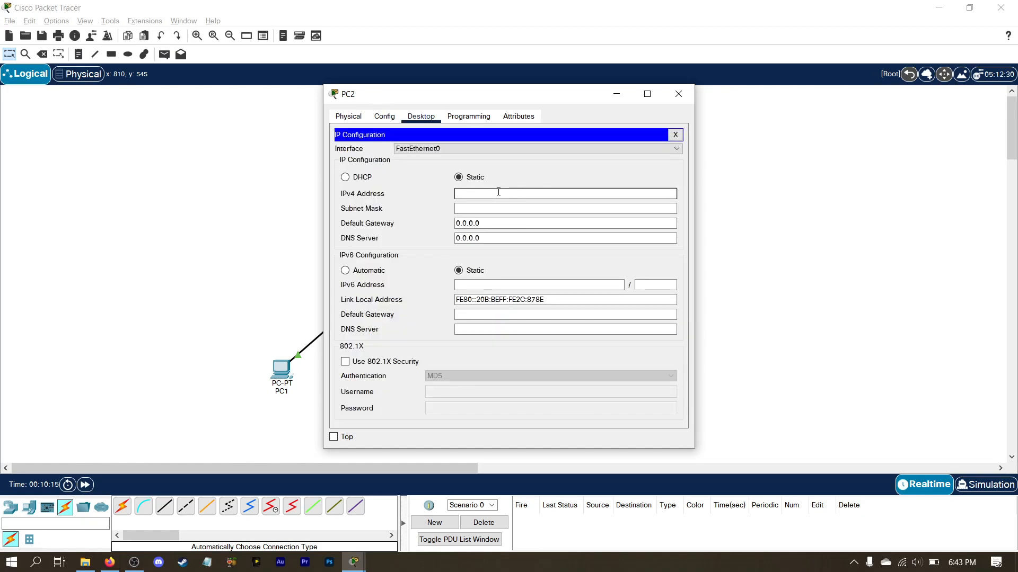
pyautogui.write('192.168.1.2')
pyautogui.press('Tab')
# - Set PC2's default gateway to 192.168.1.254 and close its configuration
pyautogui.press('Tab')
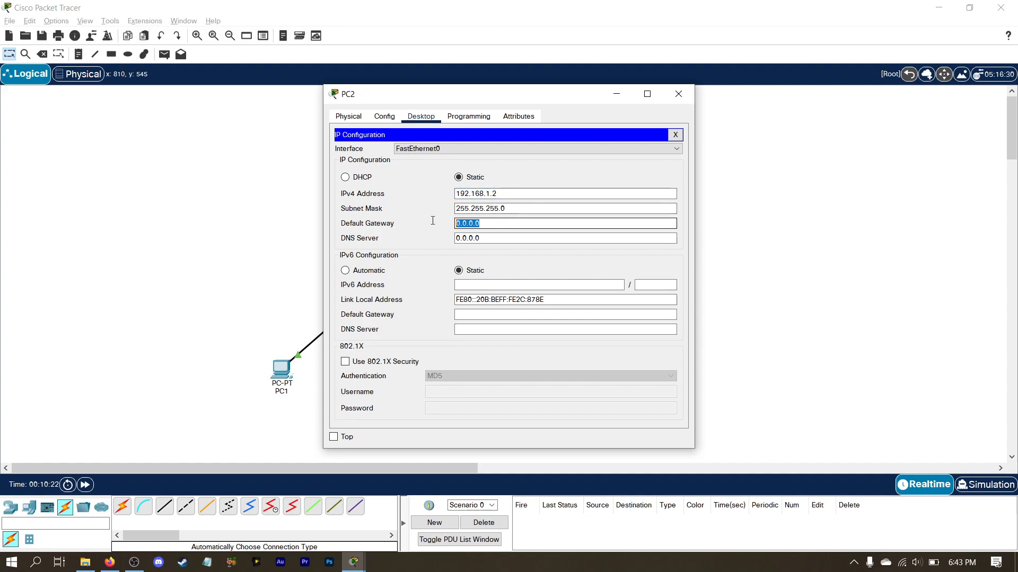
pyautogui.write('1')
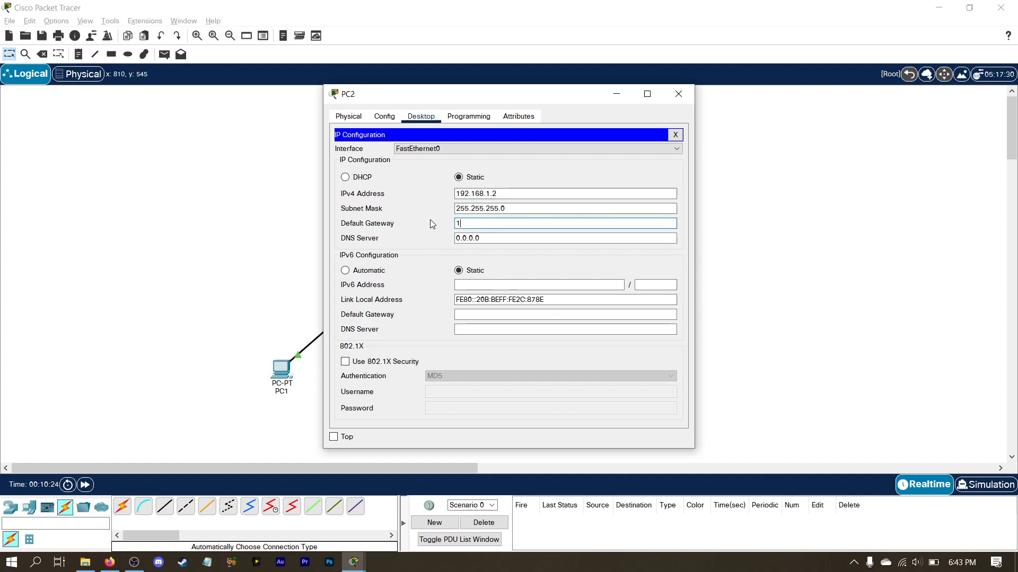
pyautogui.write('92.168.1.254')
pyautogui.click(678, 95)
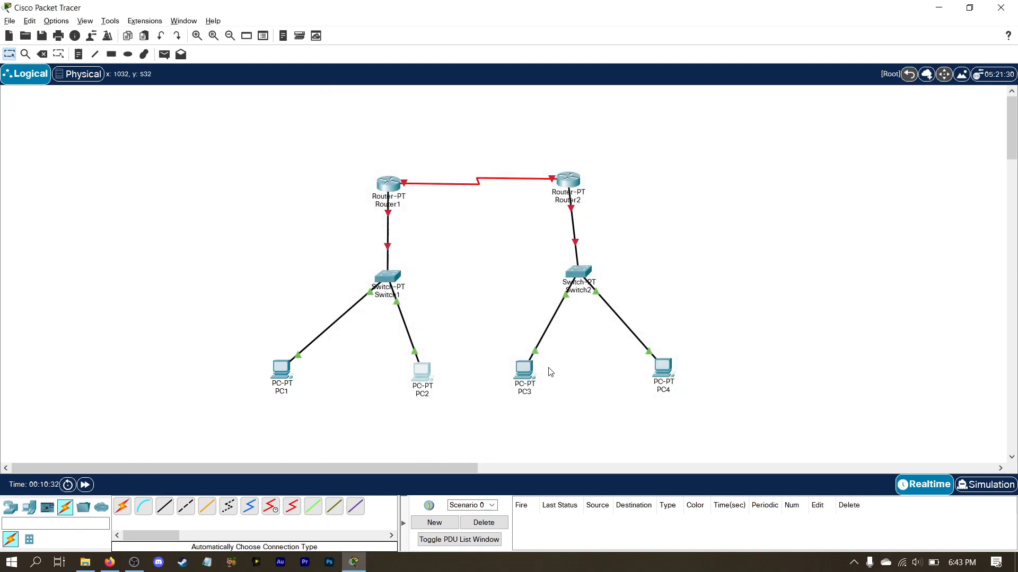
# - Assign PC3 the static IPv4 address 192.168.2.3 with subnet mask 255.255.255.0
pyautogui.click(521, 365)
pyautogui.click(421, 116)
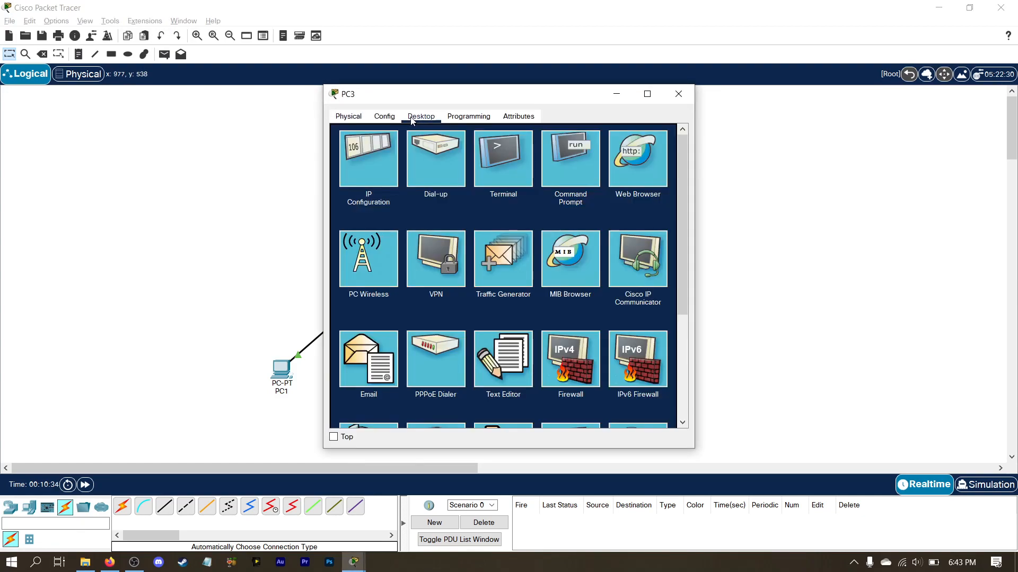
pyautogui.click(390, 166)
pyautogui.click(508, 195)
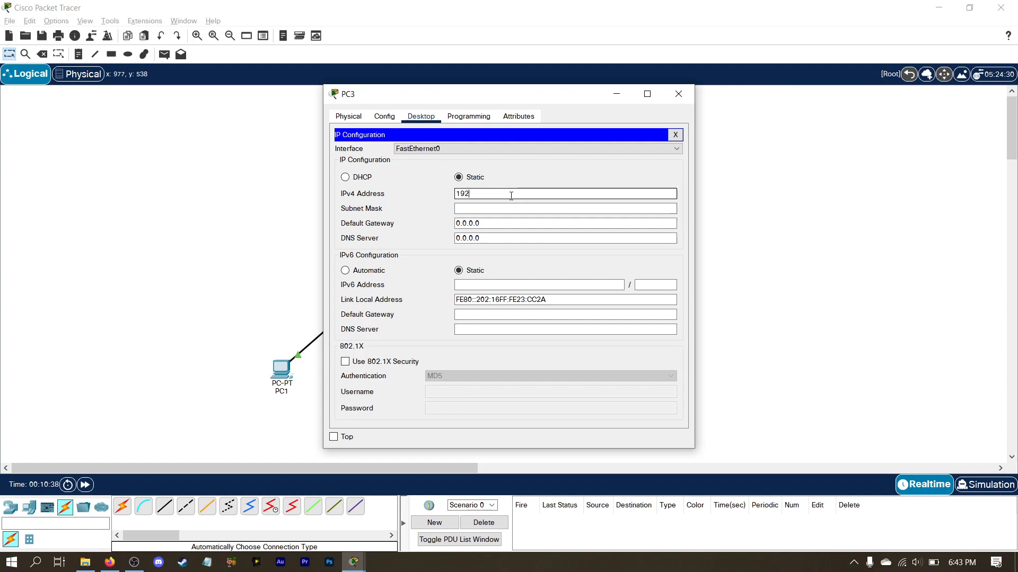
pyautogui.write('192.168.2.3')
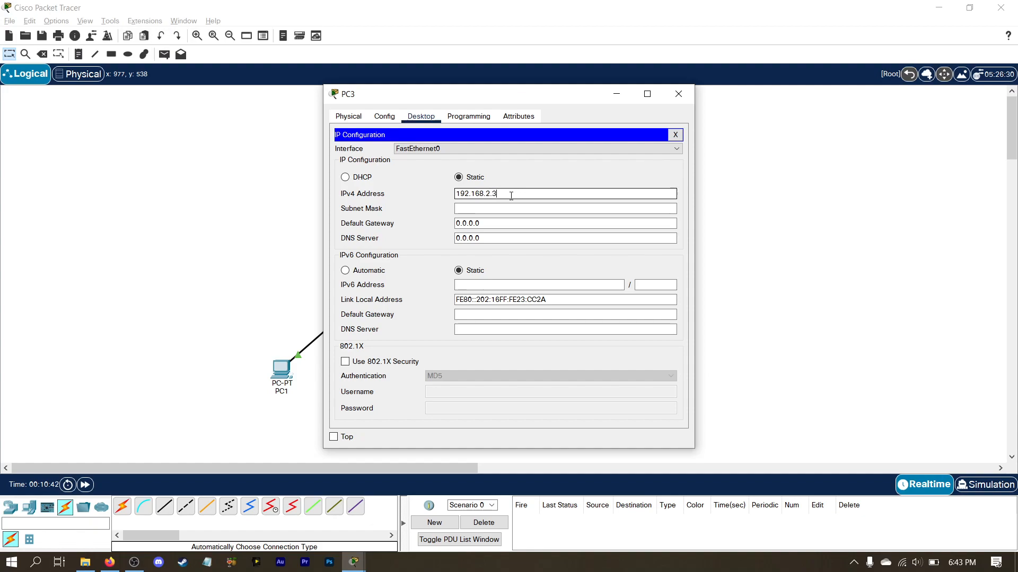
pyautogui.press('Tab')
# - Set PC3's default gateway to 192.168.2.254 and close its configuration
pyautogui.press('Tab')
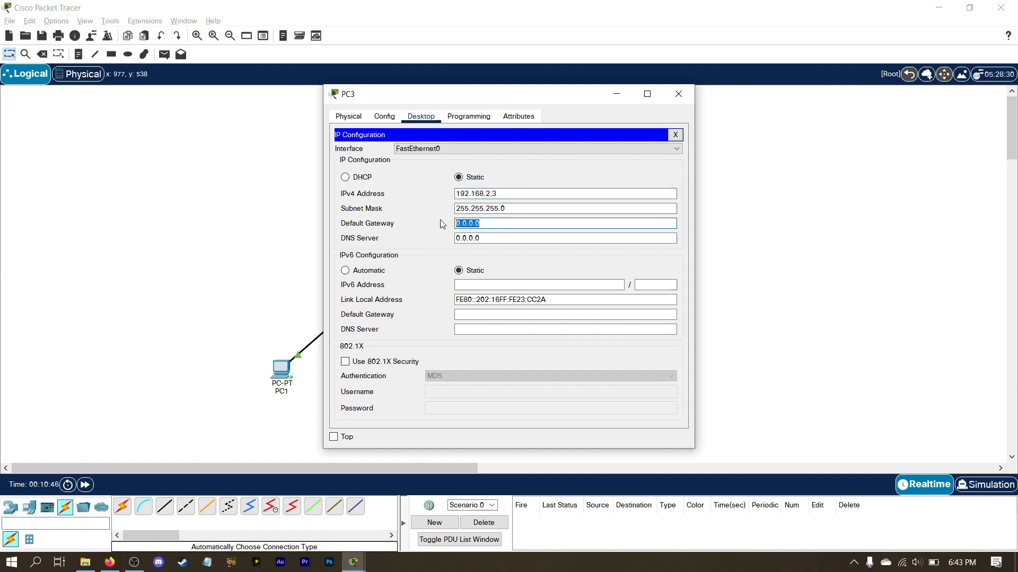
pyautogui.write('192.168.2.254')
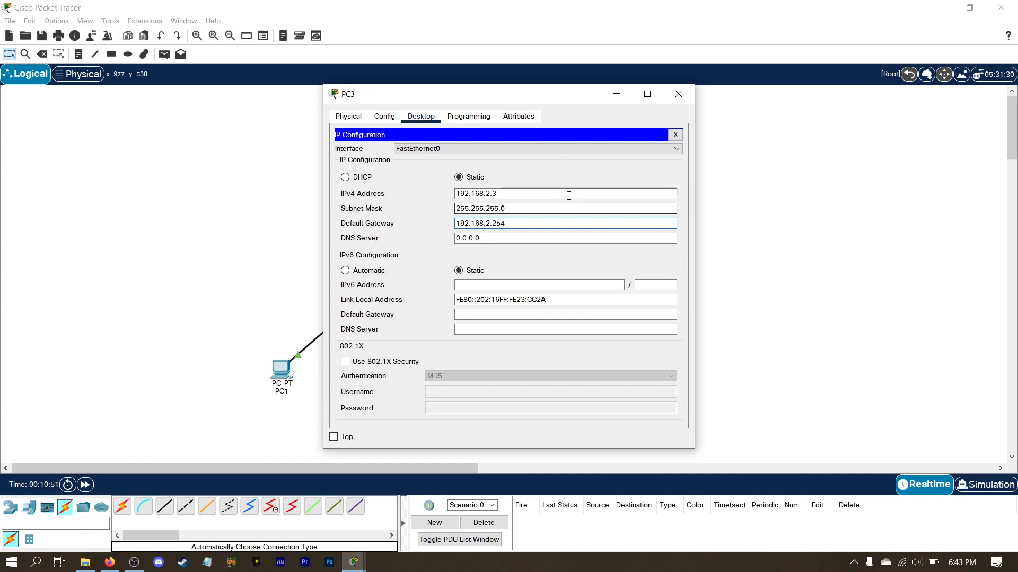
pyautogui.click(679, 96)
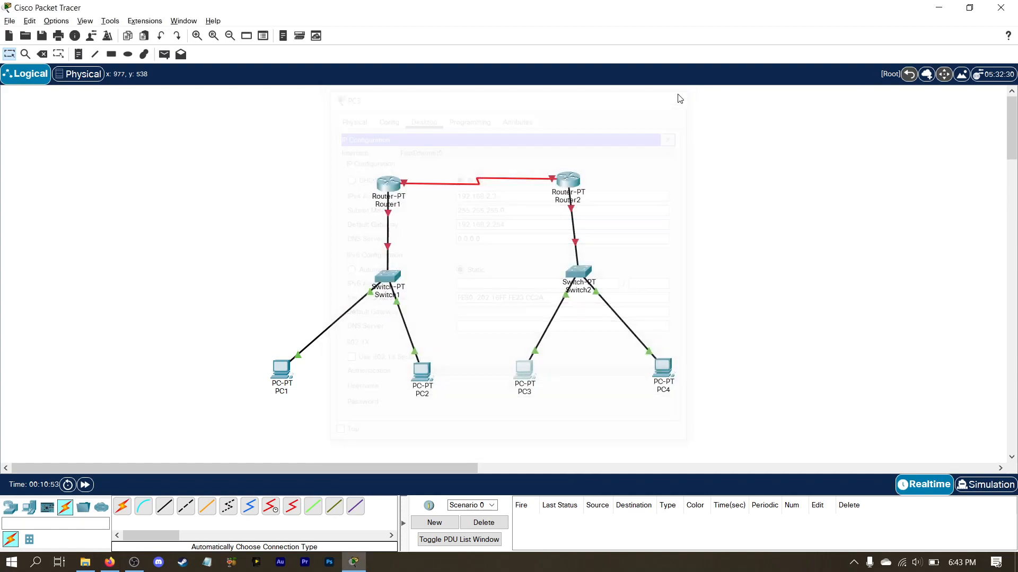
# - Assign PC4 the static IPv4 address 192.168.2.4 with subnet mask 255.255.255.0
pyautogui.click(658, 367)
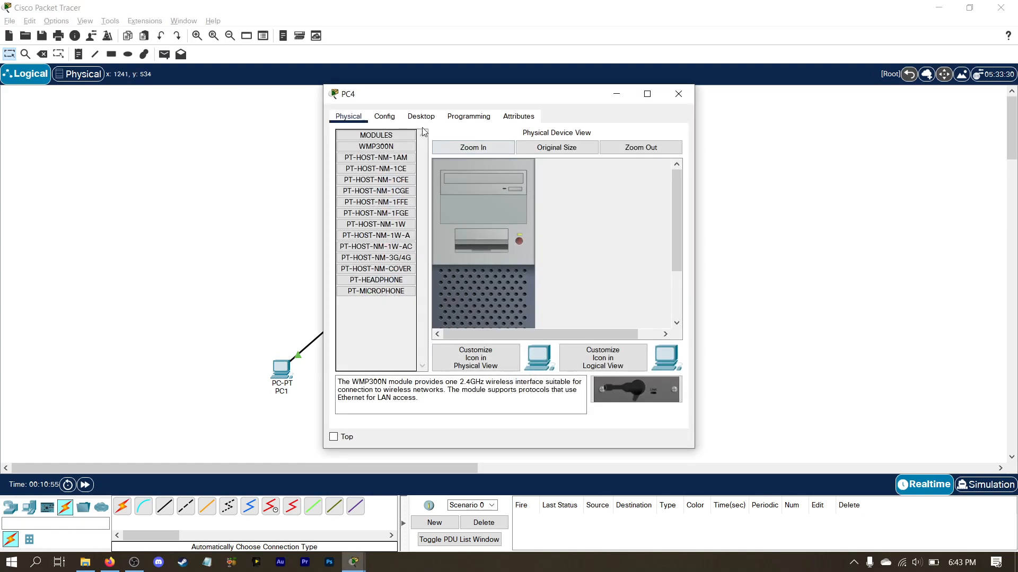
pyautogui.click(421, 116)
pyautogui.click(368, 160)
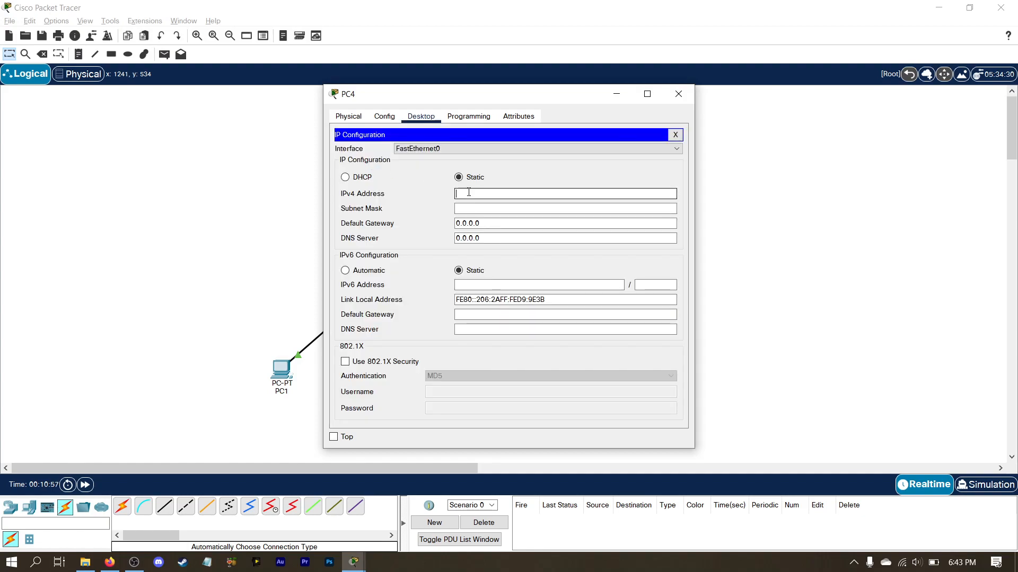
pyautogui.click(471, 193)
pyautogui.write('192.168.2.4')
pyautogui.press('Tab')
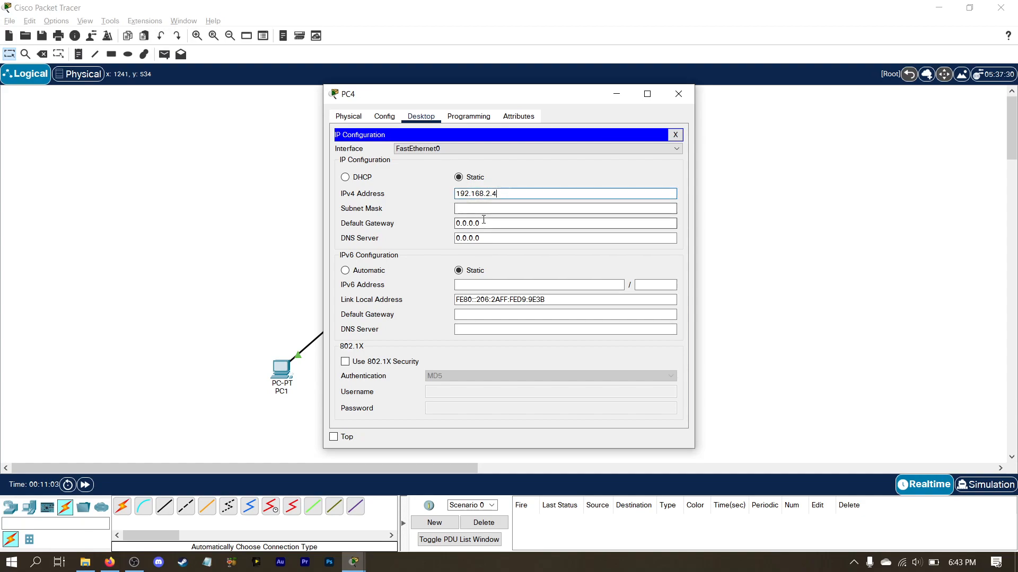
pyautogui.press('Tab')
# - Set PC4's default gateway to 192.168.2.254 and close its configuration
pyautogui.write('192.16')
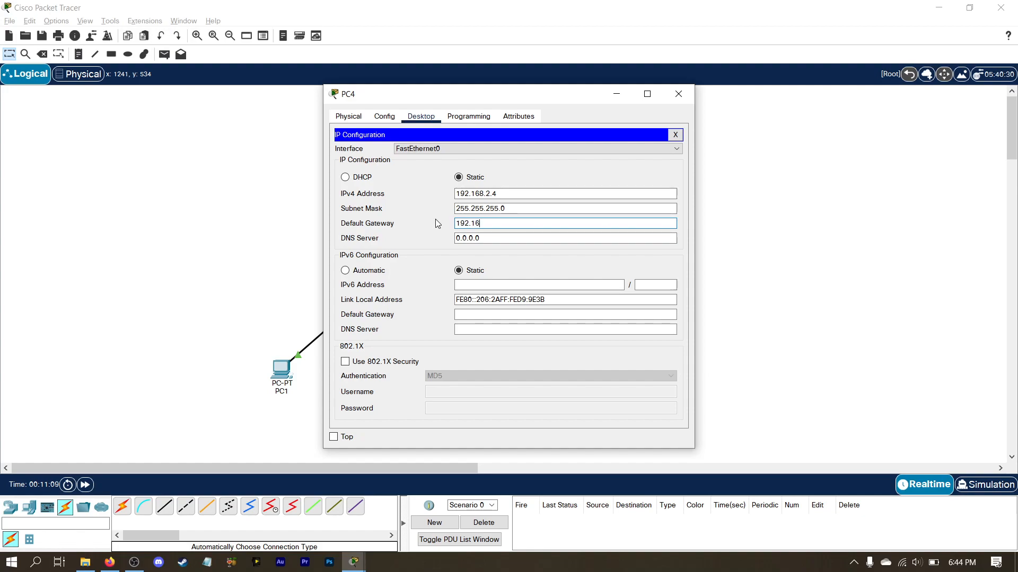
pyautogui.write('8.2.254')
pyautogui.click(675, 100)
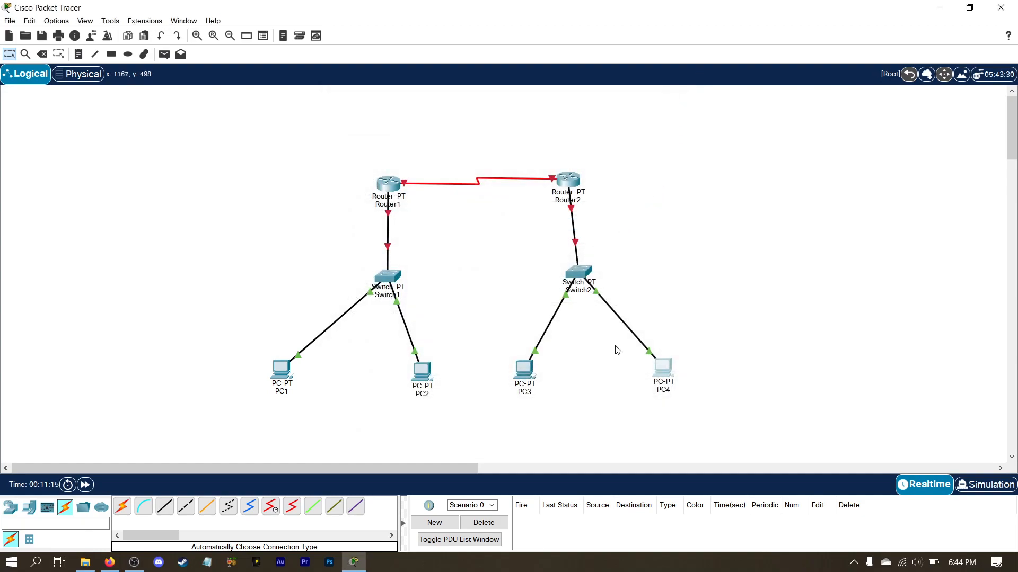
# - Nudge PC4, PC3 and PC2 slightly upward to tidy the row of PCs in the topology
pyautogui.moveTo(670, 376); pyautogui.dragTo(669, 371)
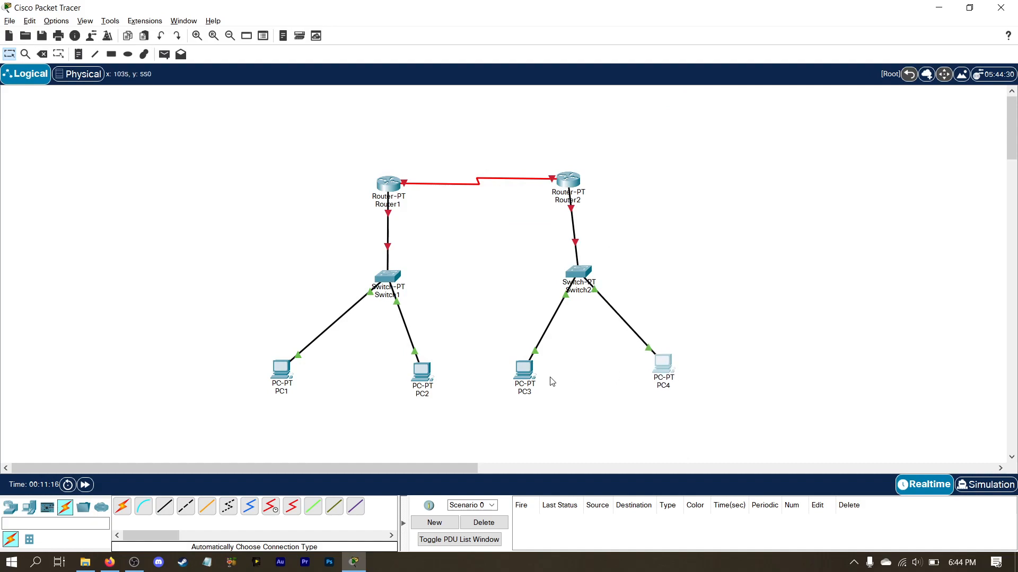
pyautogui.moveTo(532, 377); pyautogui.dragTo(528, 374)
pyautogui.moveTo(418, 378); pyautogui.dragTo(418, 375)
# - Turn on the FastEthernet0/0 and Serial2/0 ports in Router1's configuration
pyautogui.click(390, 191)
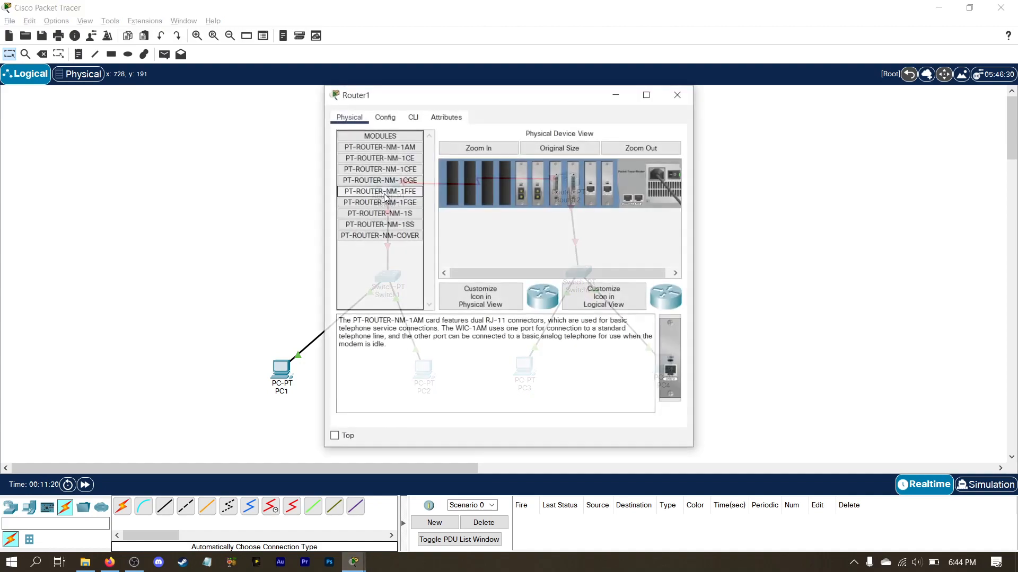
pyautogui.click(385, 118)
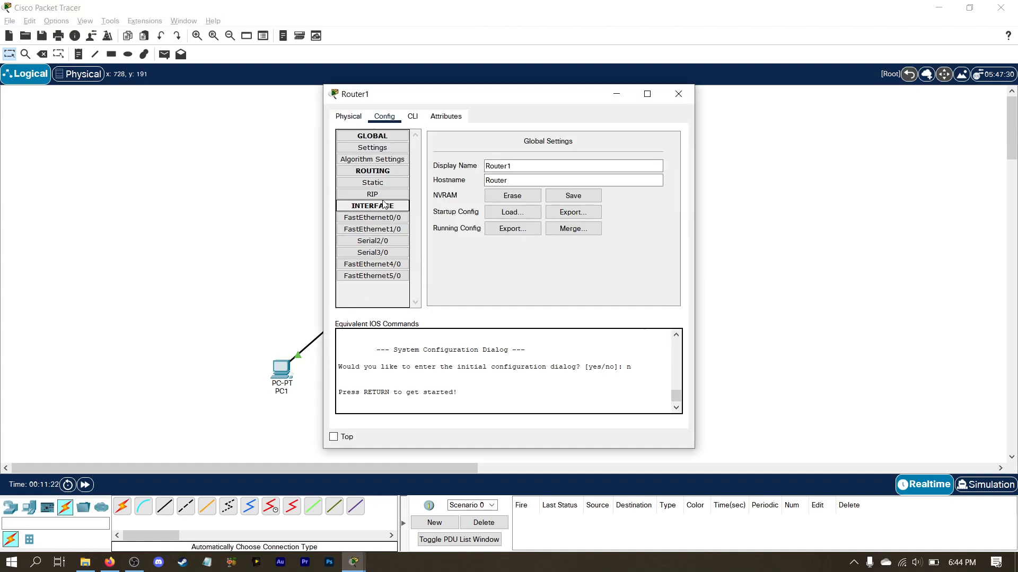
pyautogui.click(388, 217)
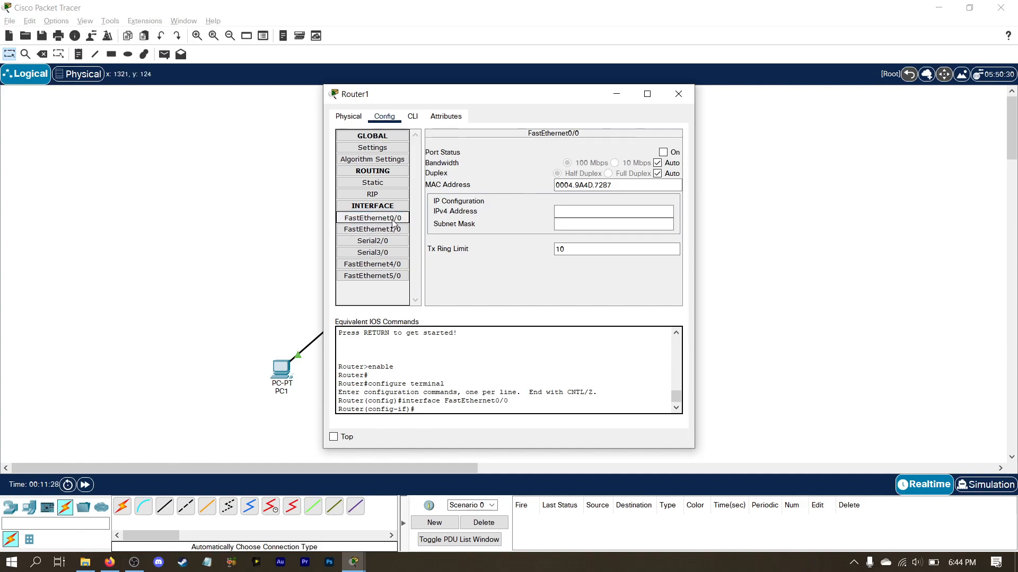
pyautogui.click(663, 153)
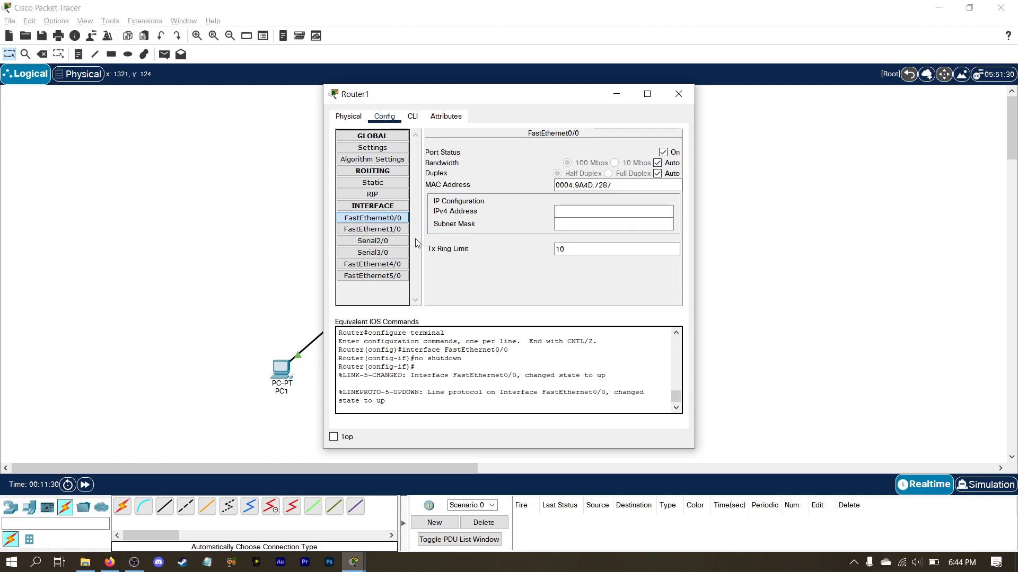
pyautogui.click(373, 241)
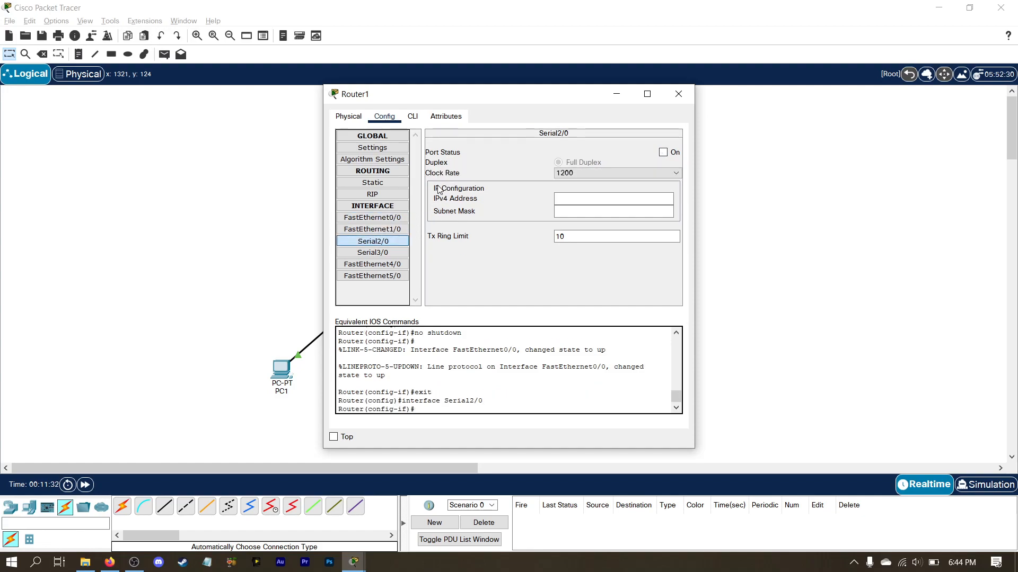
pyautogui.click(662, 153)
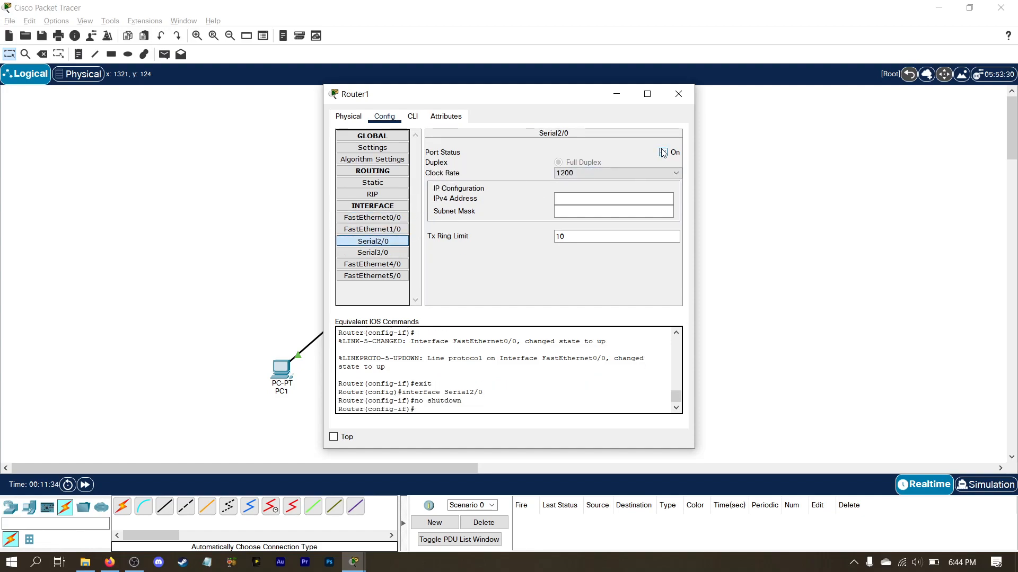
# - Assign Router1's FastEthernet0/0 interface the IPv4 address 192.168.1.254 with subnet mask 255.255.255.0
pyautogui.click(376, 218)
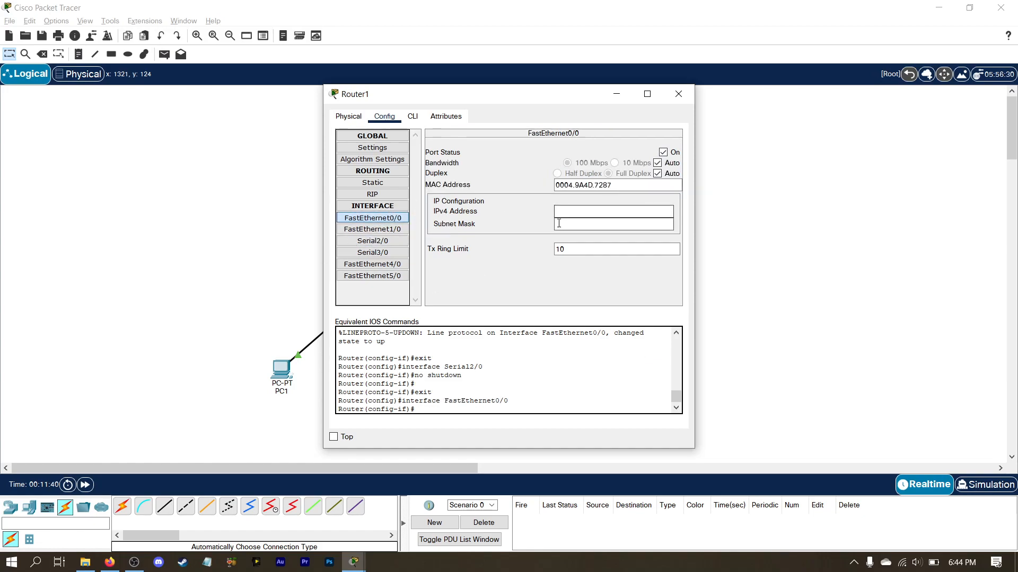
pyautogui.click(571, 212)
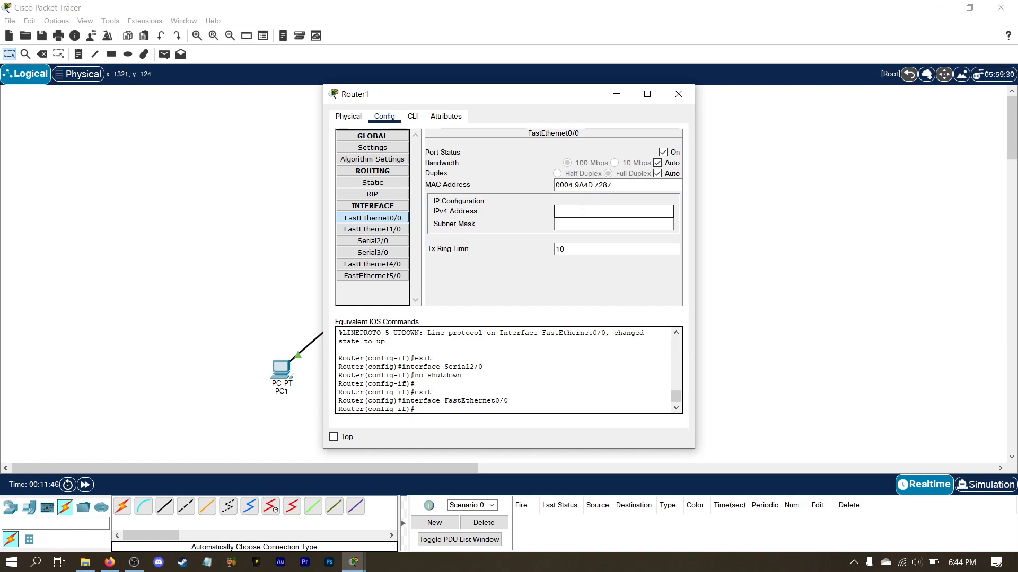
pyautogui.write('168.1.254')
pyautogui.click(588, 225)
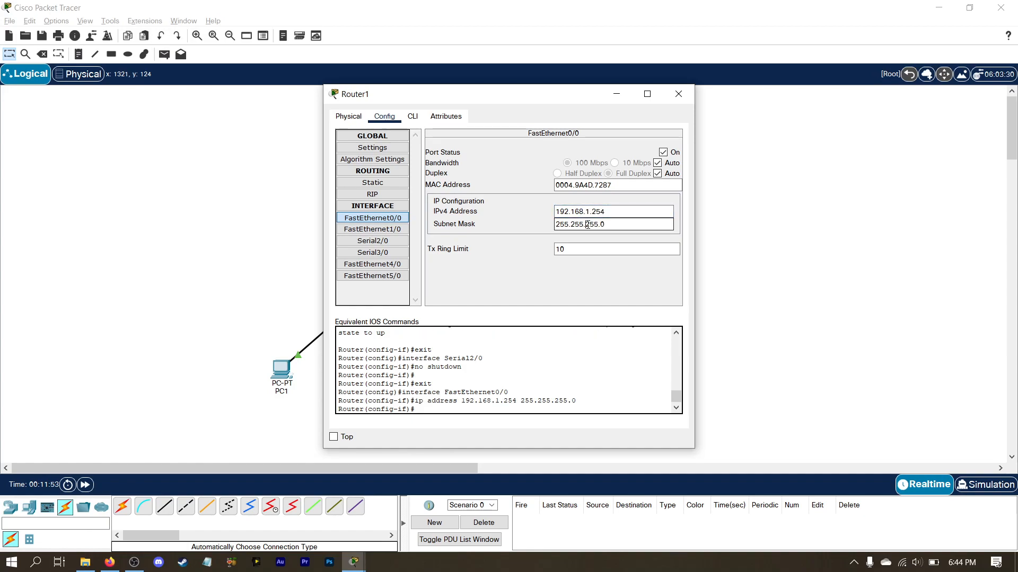
pyautogui.moveTo(607, 225); pyautogui.dragTo(575, 227)
pyautogui.click(612, 227)
# - Assign Router1's Serial2/0 interface the IPv4 address 12.12.12.1 with subnet mask 255.255.255.0 and close its configuration
pyautogui.click(373, 241)
pyautogui.click(584, 199)
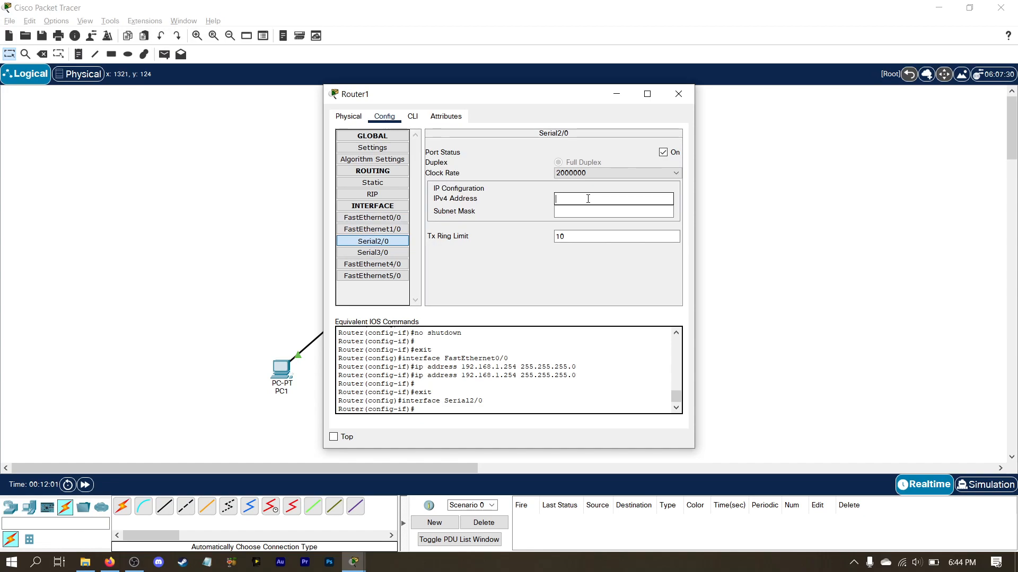
pyautogui.write('12.12.12.1')
pyautogui.click(585, 212)
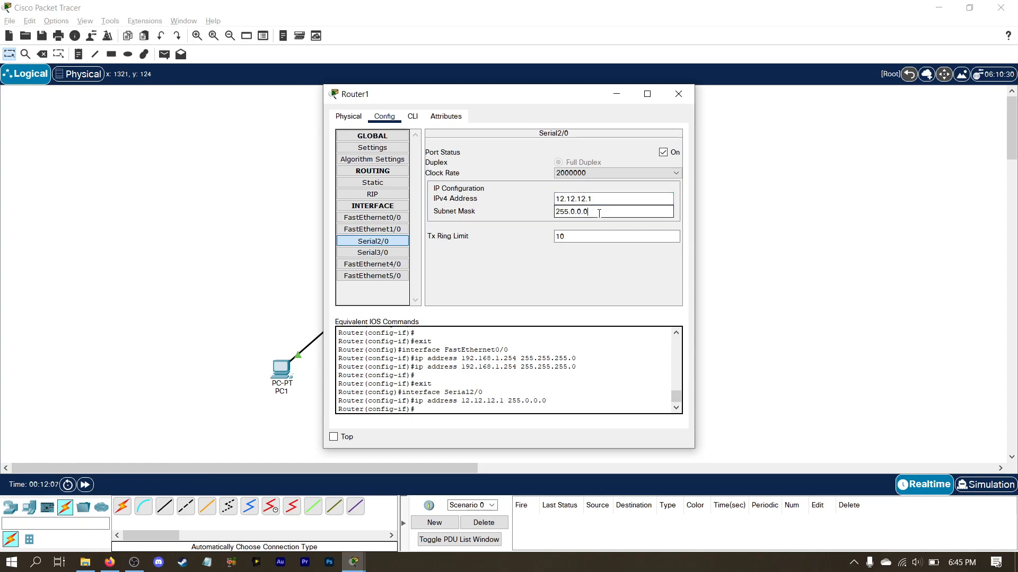
pyautogui.moveTo(588, 214); pyautogui.dragTo(571, 213)
pyautogui.write('255.255.0')
pyautogui.click(382, 184)
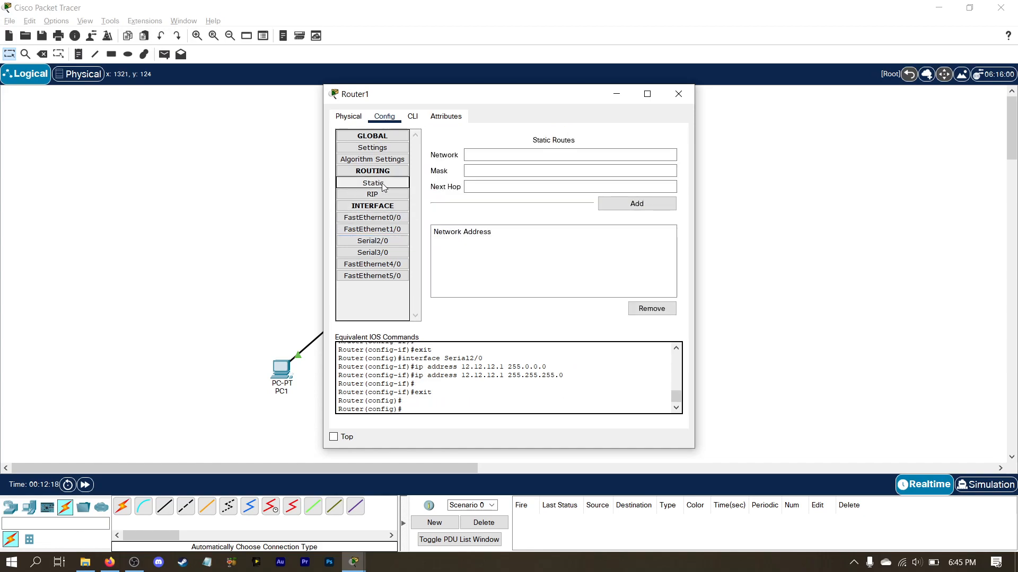
pyautogui.click(677, 93)
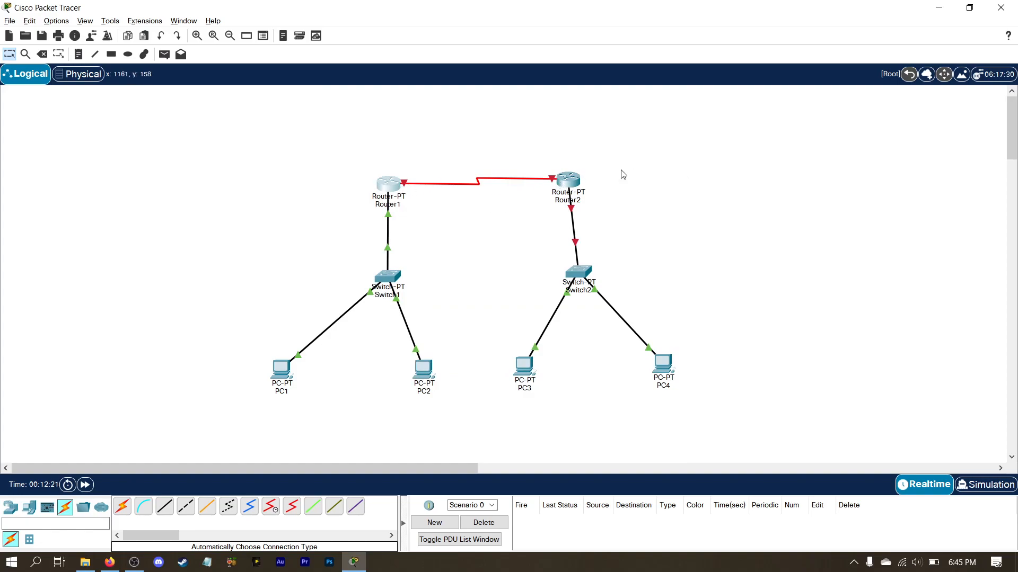
# - Turn on the FastEthernet0/0 and Serial2/0 ports in Router2's configuration
pyautogui.click(573, 181)
pyautogui.click(391, 117)
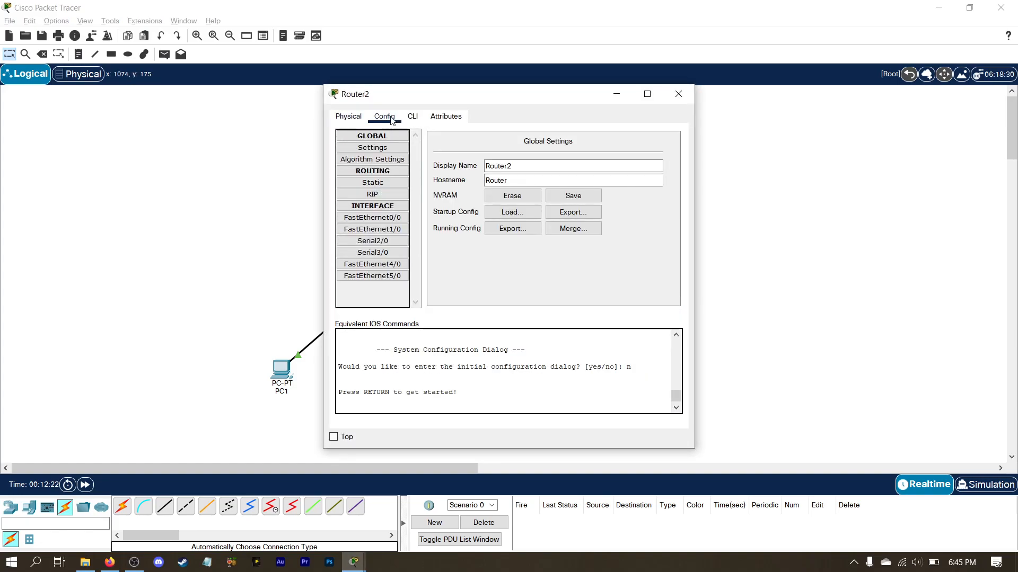
pyautogui.click(385, 219)
pyautogui.click(662, 152)
pyautogui.click(372, 241)
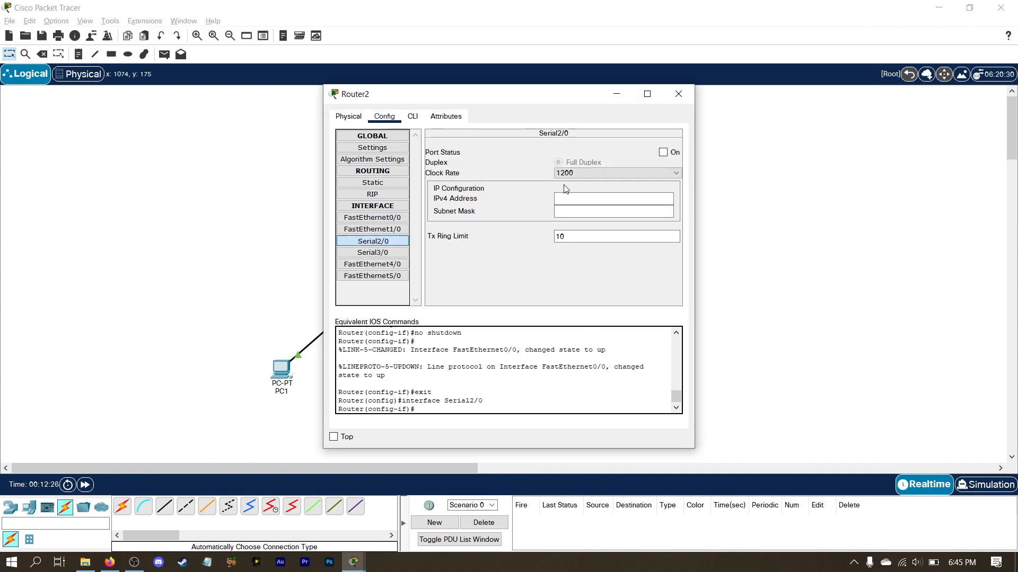
pyautogui.click(663, 152)
# - Assign Router2's FastEthernet0/0 interface the IPv4 address 192.168.2.254 with subnet mask 255.255.255.0
pyautogui.click(372, 218)
pyautogui.click(619, 208)
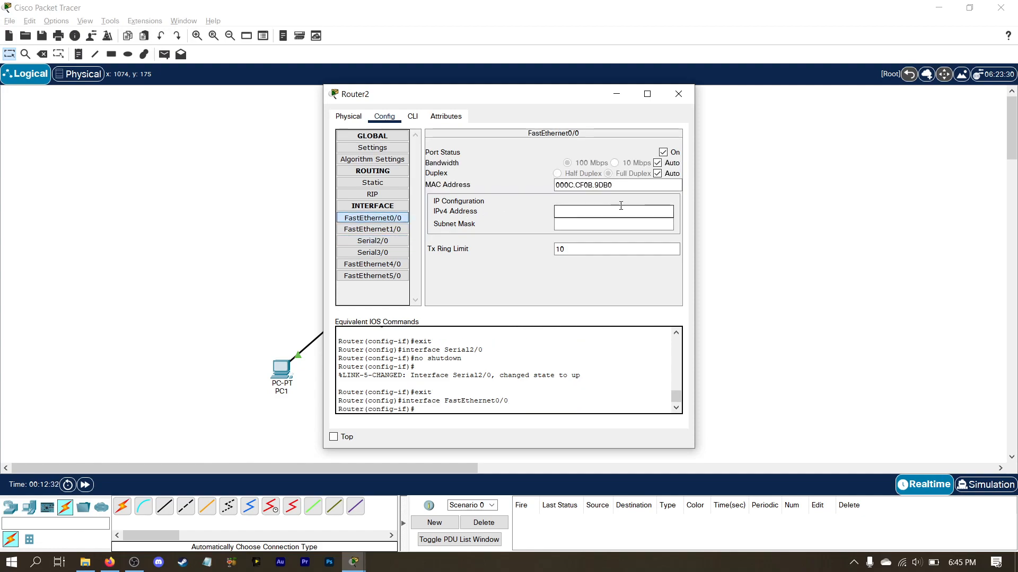
pyautogui.write('192.168.2.254')
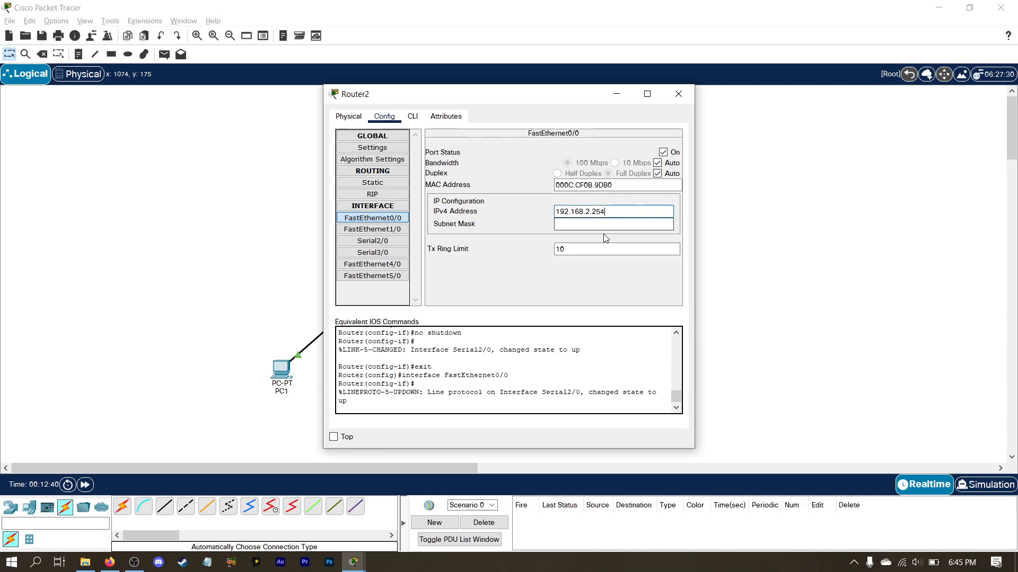
pyautogui.click(606, 227)
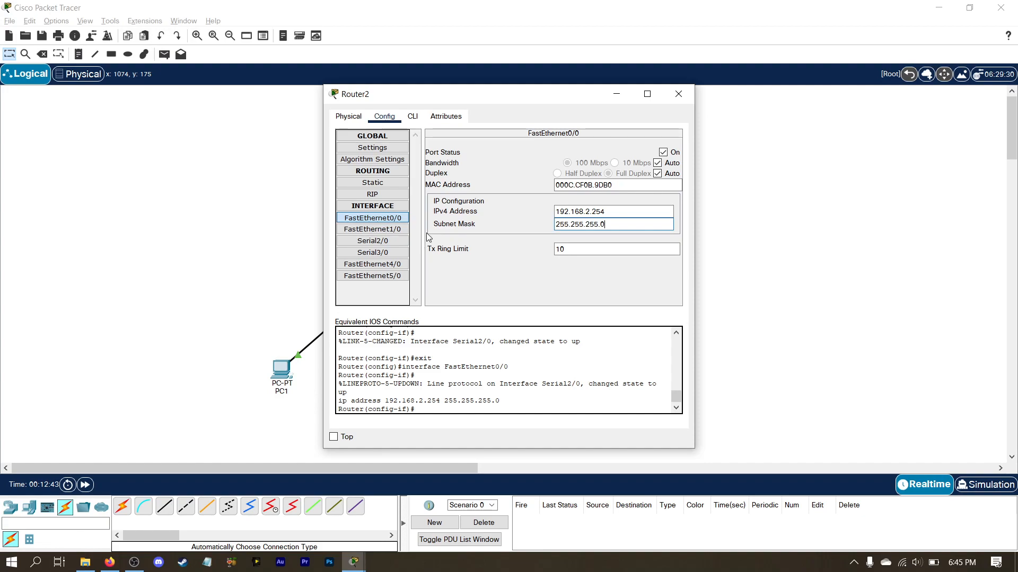
# - Assign Router2's Serial2/0 interface the IPv4 address 12.12.12.2 with subnet mask 255.255.255.0 and close its configuration
pyautogui.click(372, 241)
pyautogui.click(582, 199)
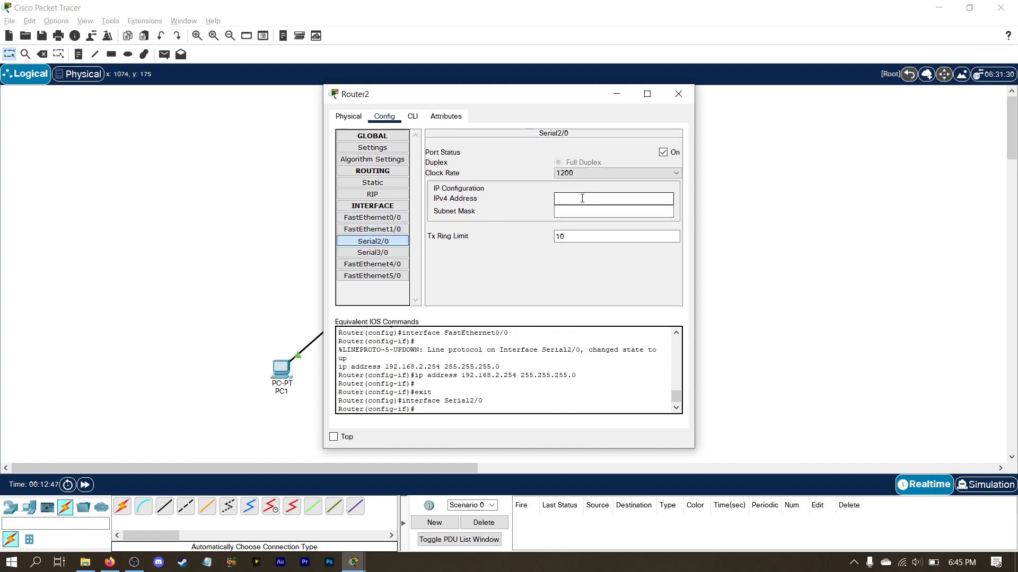
pyautogui.write('12.12.12.2')
pyautogui.click(596, 211)
pyautogui.moveTo(588, 212); pyautogui.dragTo(571, 215)
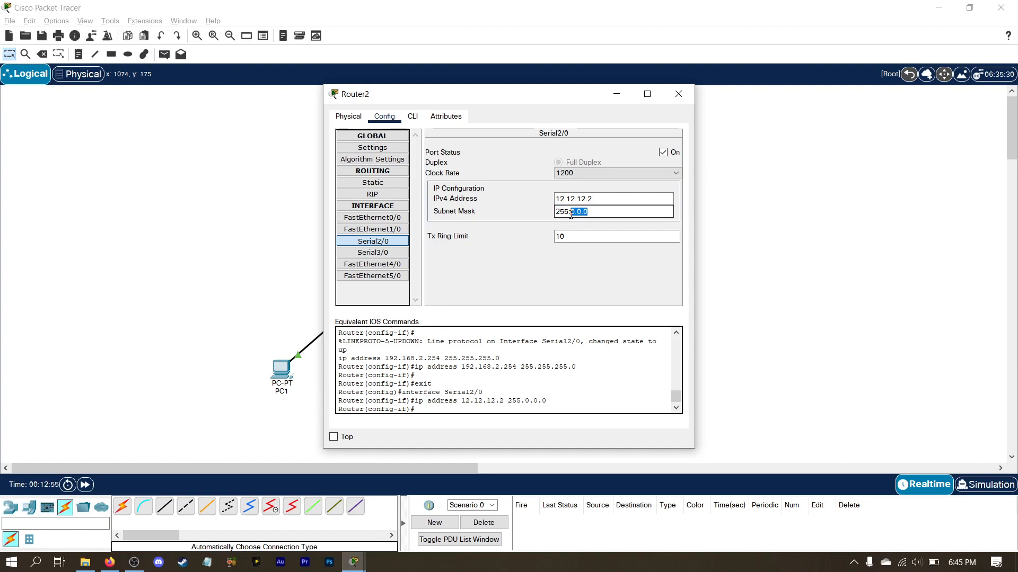
pyautogui.write('255.255.0')
pyautogui.press('Return')
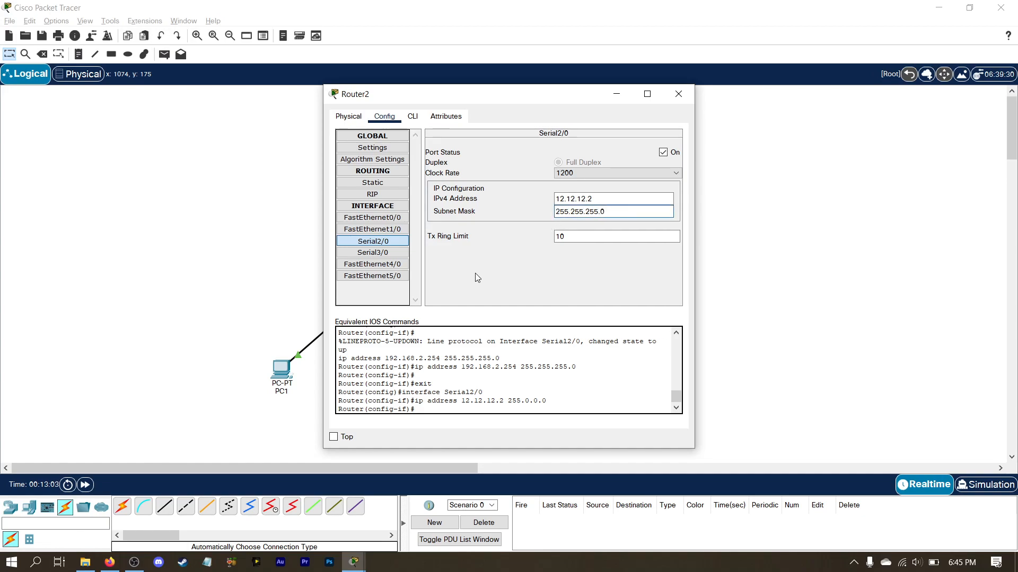
pyautogui.click(678, 94)
# - Open Router1's static routing settings and enter 192.168.2.0 as the destination network
pyautogui.click(396, 186)
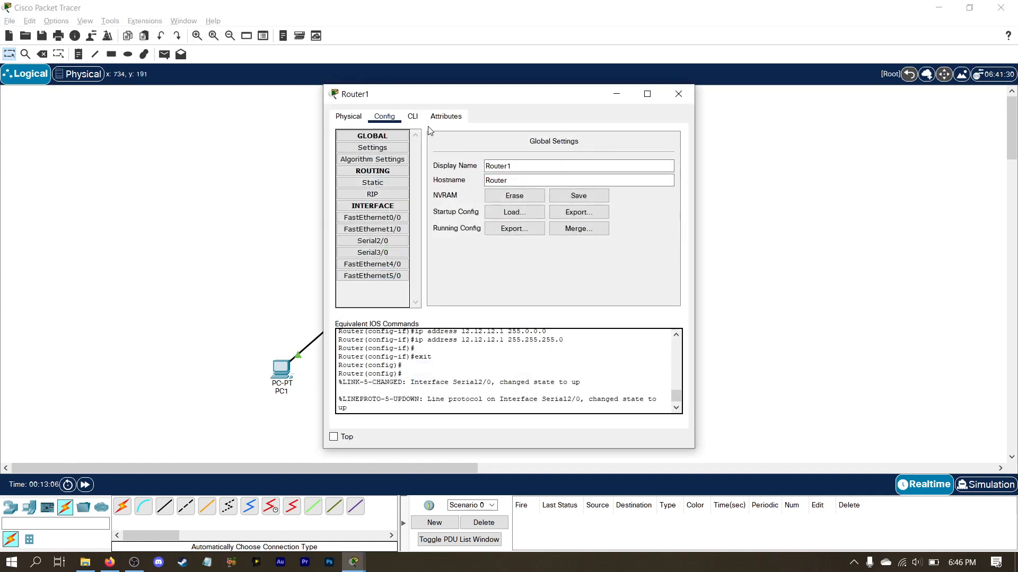
pyautogui.click(400, 185)
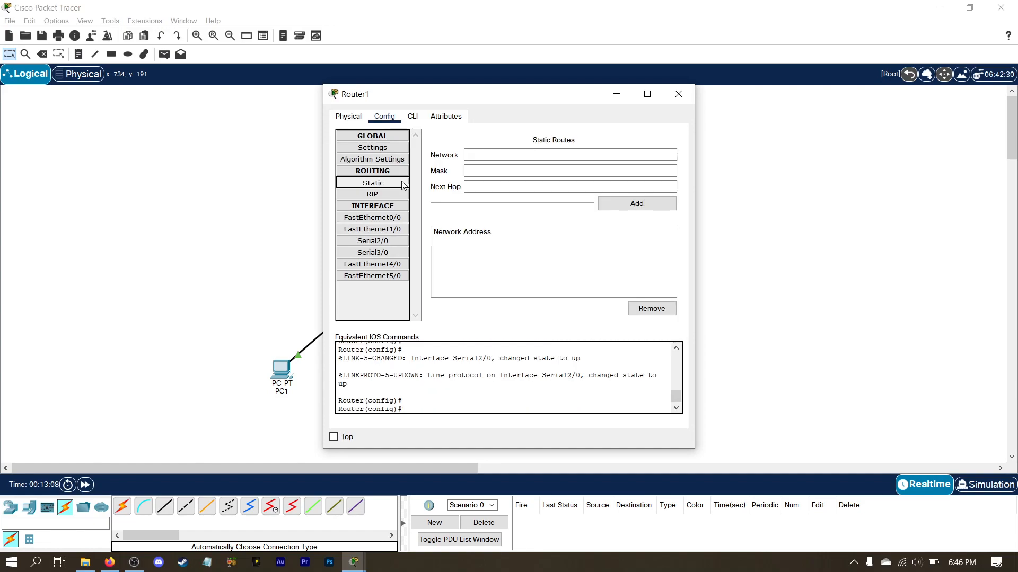
pyautogui.moveTo(466, 96); pyautogui.dragTo(508, 122)
pyautogui.click(528, 189)
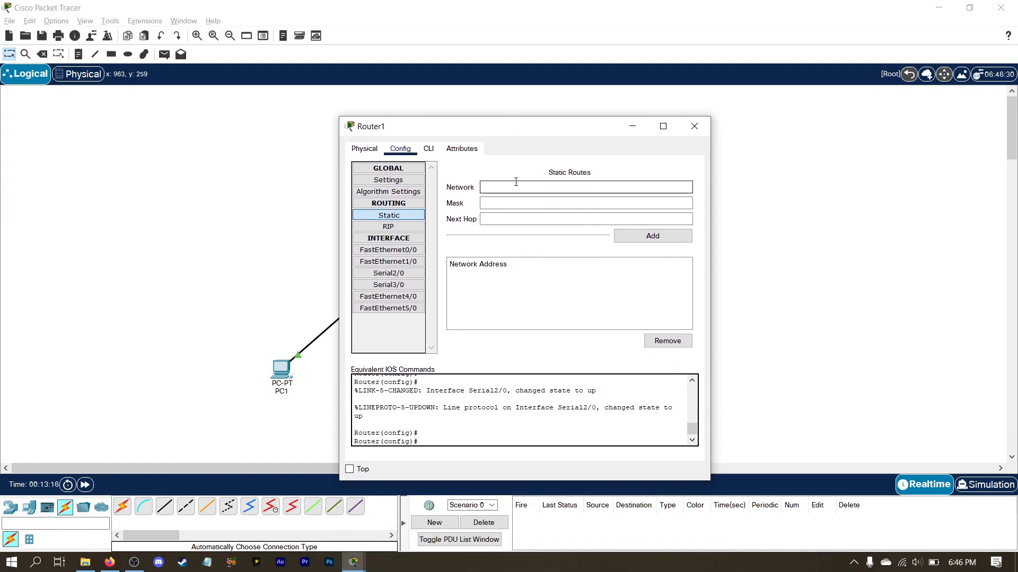
pyautogui.write('192.')
pyautogui.write('168')
pyautogui.write('.20')
pyautogui.write('.0')
# - Set the static route's mask to 255.255.255.0 and its next hop to 12.12.12.2, and close Router1's configuration
pyautogui.click(518, 204)
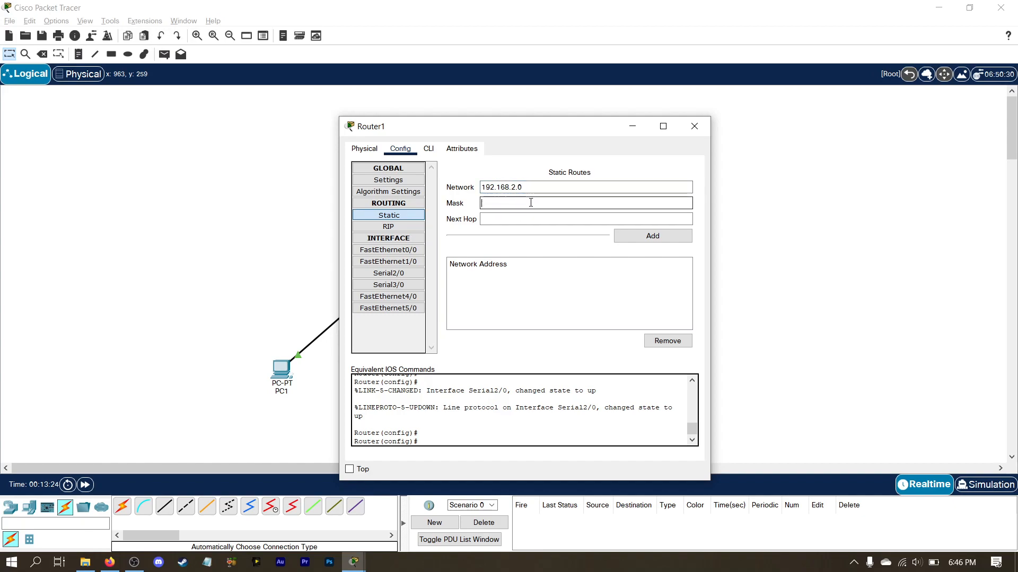
pyautogui.write('255.255.255.0')
pyautogui.click(528, 218)
pyautogui.write('12')
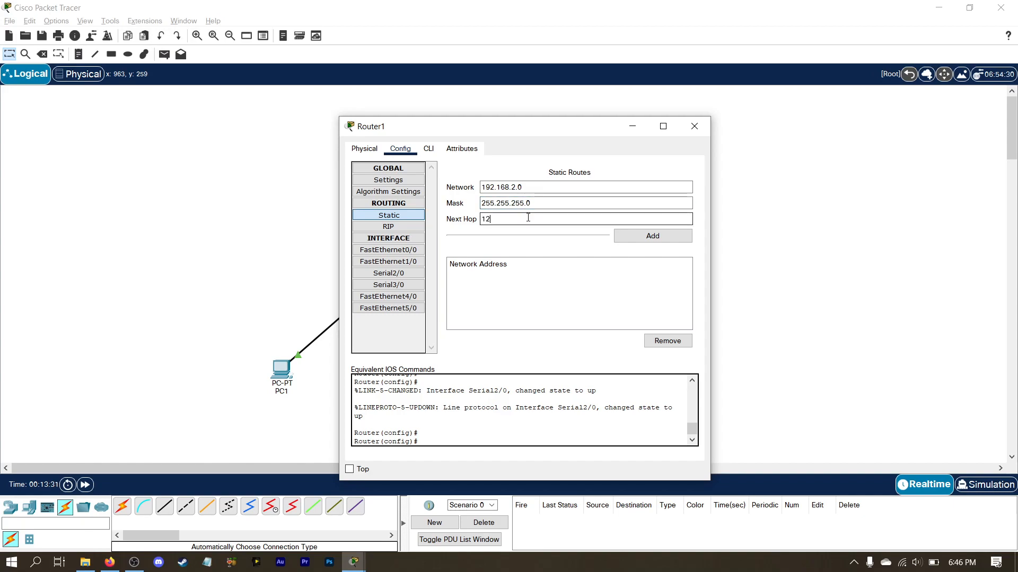
pyautogui.write('.12.12.2')
pyautogui.click(512, 187)
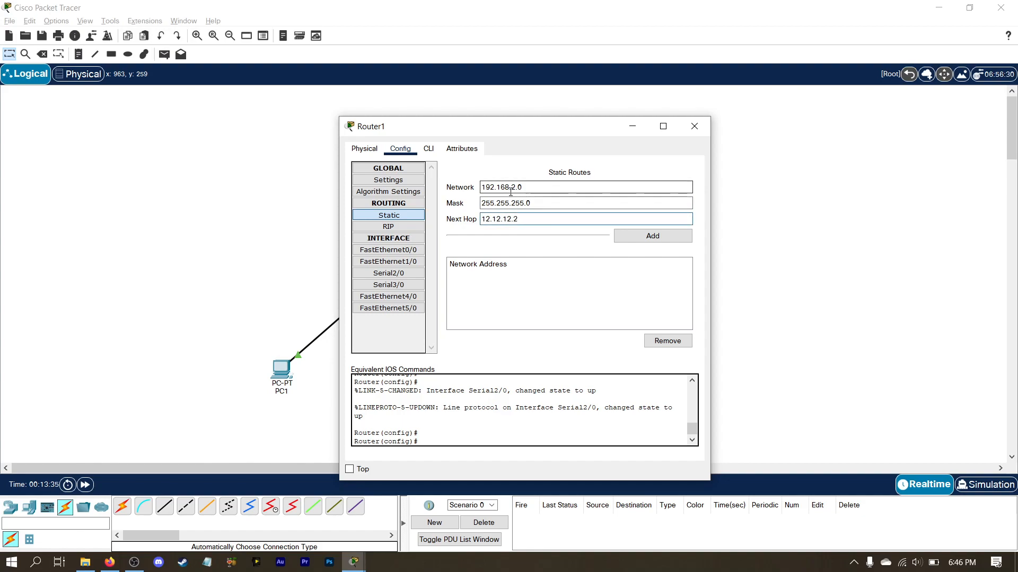
pyautogui.moveTo(535, 130); pyautogui.dragTo(489, 150)
pyautogui.click(666, 149)
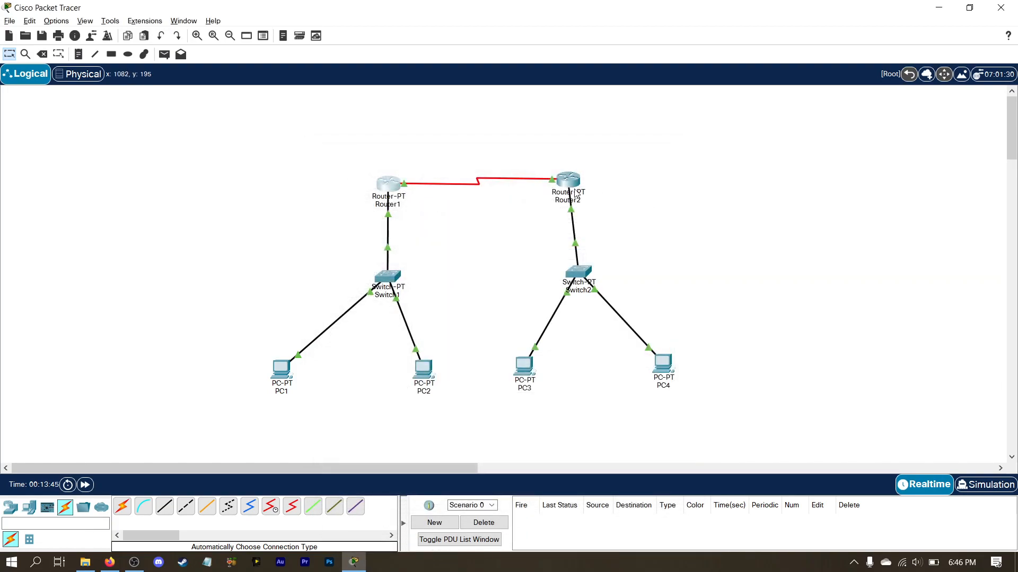
# - Open Router2's static routing settings and enter destination network 192.168.1.0 with mask 255.255.255.0
pyautogui.click(576, 192)
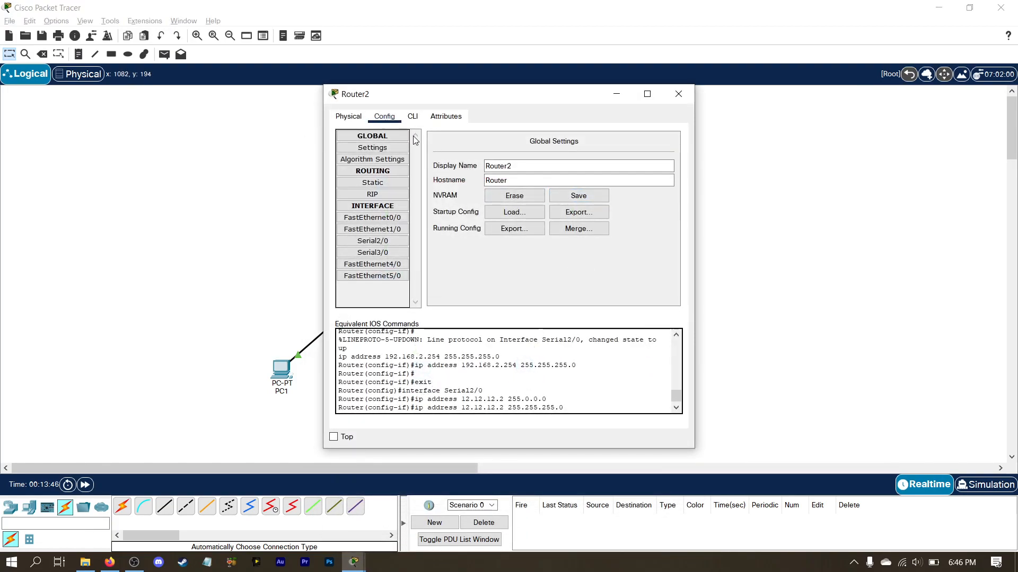
pyautogui.click(383, 185)
pyautogui.click(505, 154)
pyautogui.click(525, 170)
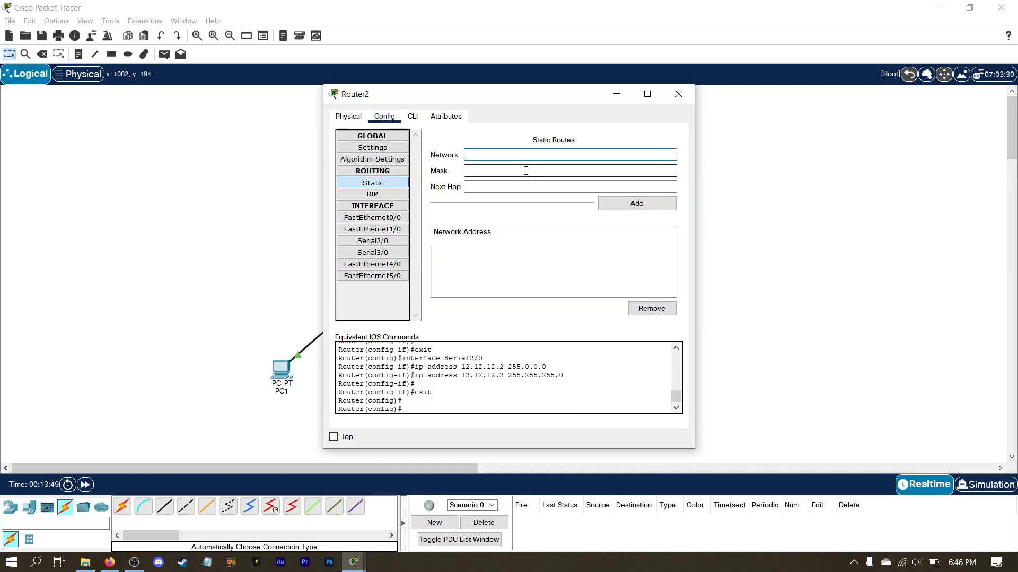
pyautogui.write('192.168.1.0')
pyautogui.click(525, 170)
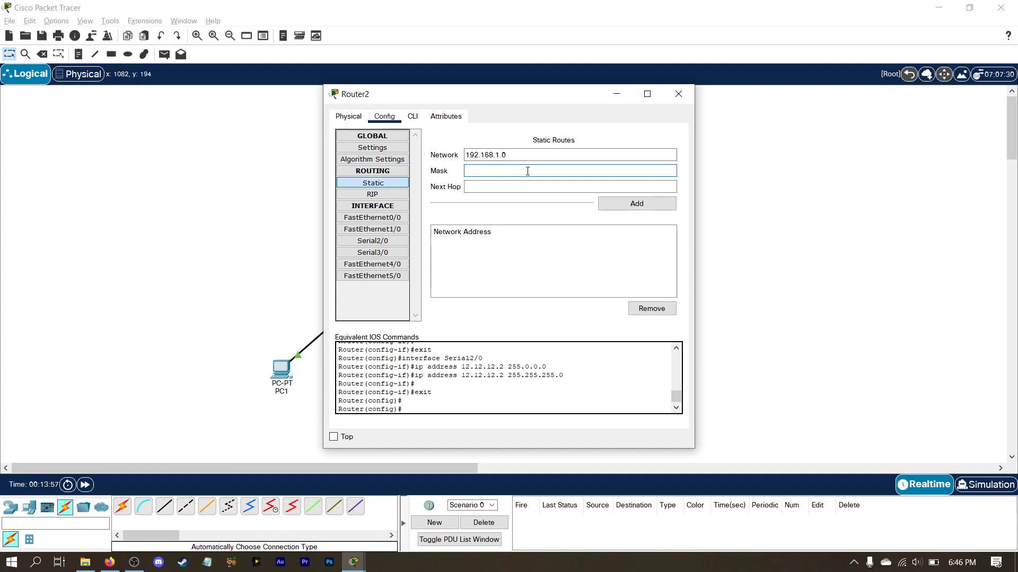
pyautogui.write('255.255.255.0')
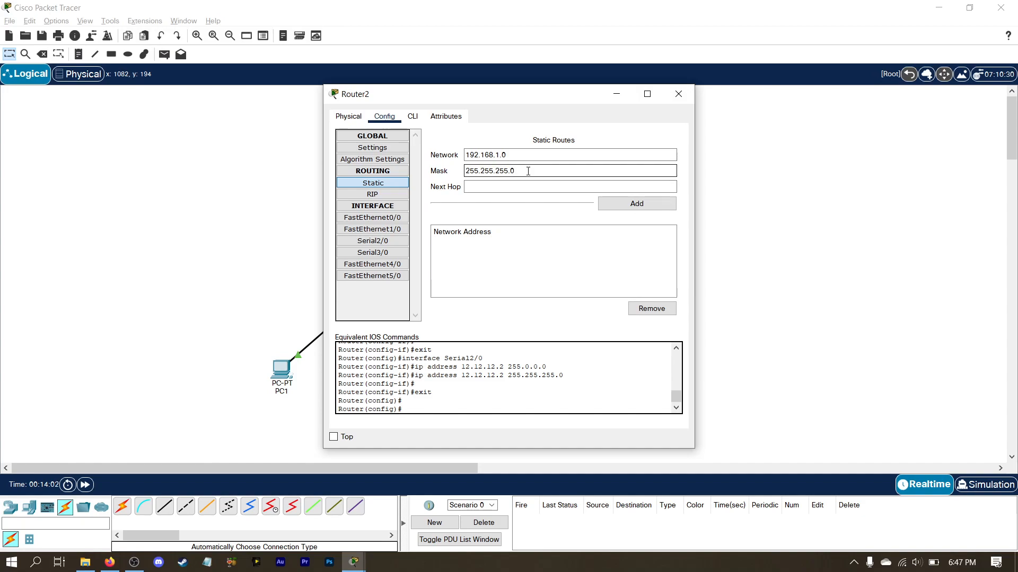
# - Enter 12.12.12.1 as the next hop of Router2's static route and close the router's configuration
pyautogui.click(537, 185)
pyautogui.write('12.12.12.1')
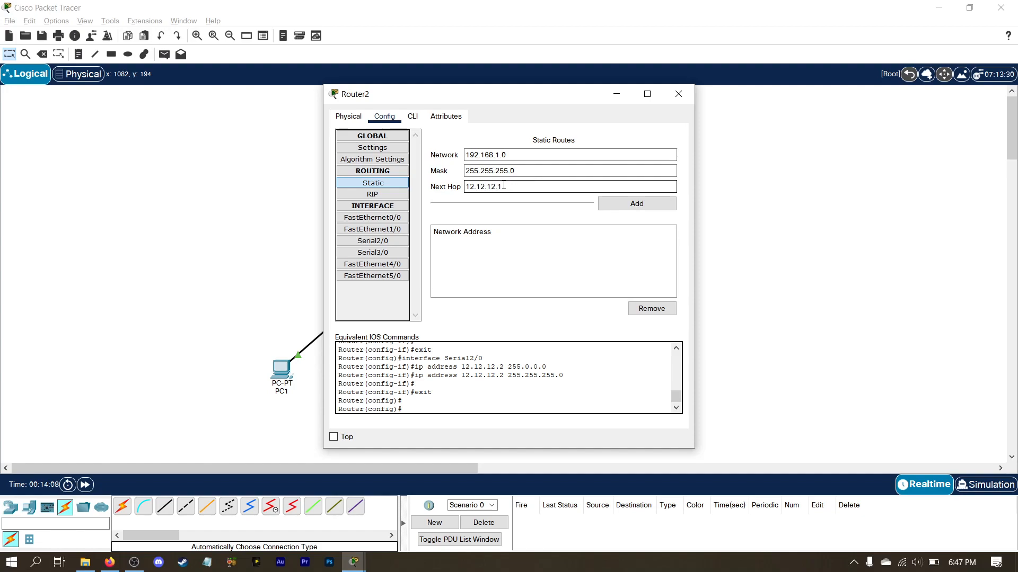
pyautogui.moveTo(522, 189); pyautogui.dragTo(499, 189)
pyautogui.click(512, 188)
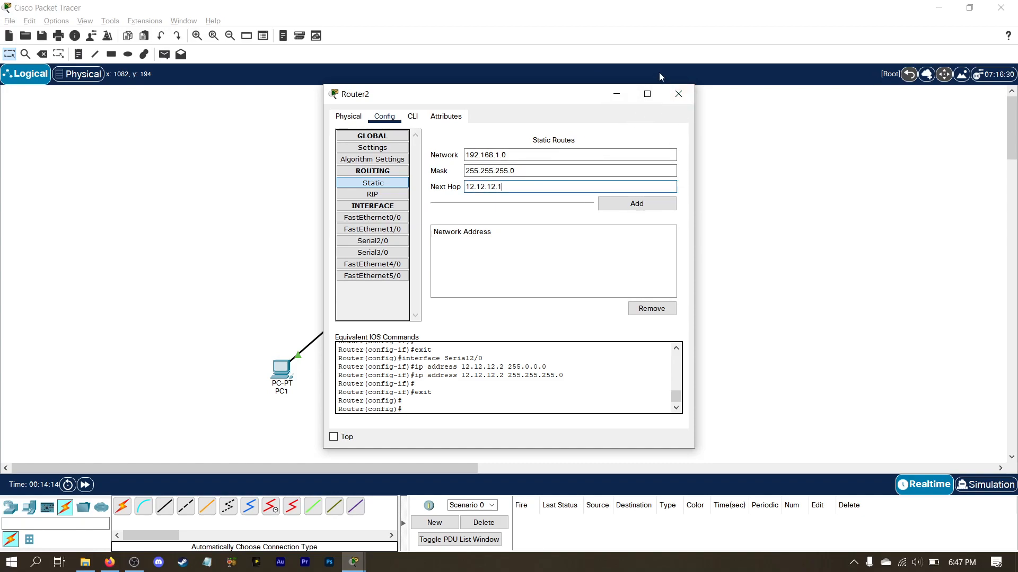
pyautogui.click(678, 92)
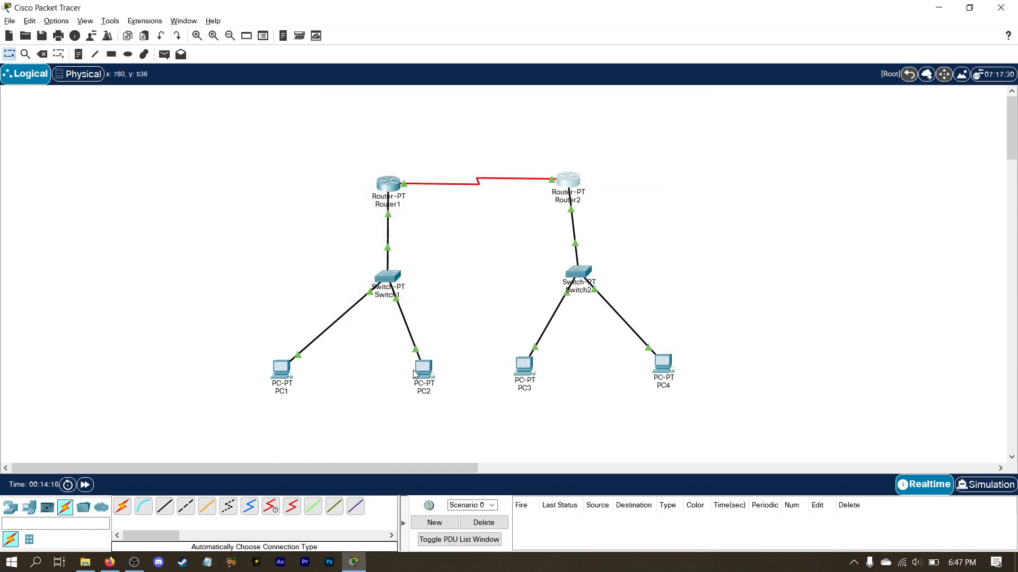
pyautogui.moveTo(411, 375); pyautogui.dragTo(413, 370)
pyautogui.moveTo(528, 365); pyautogui.dragTo(526, 362)
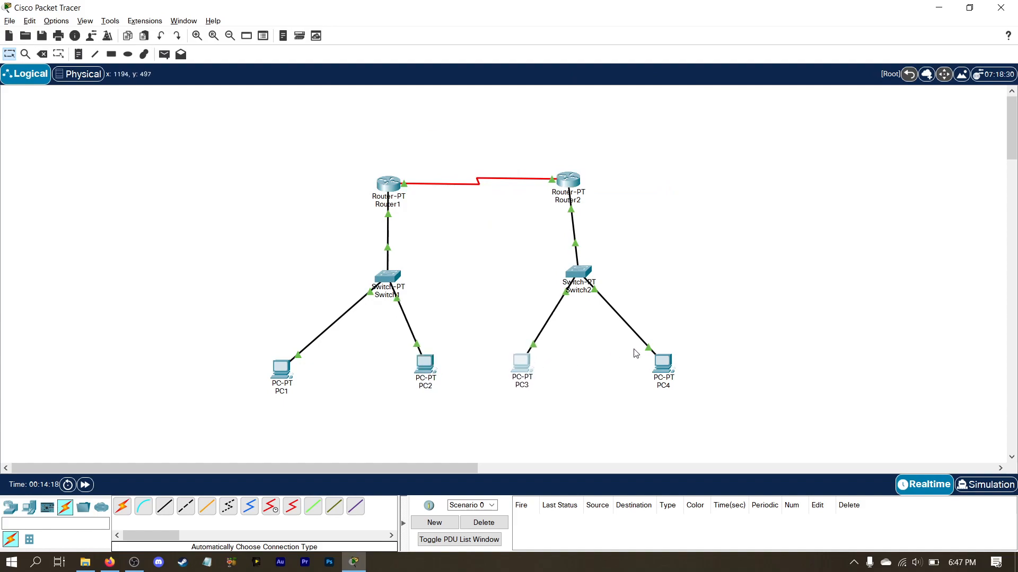
pyautogui.moveTo(663, 365); pyautogui.dragTo(660, 367)
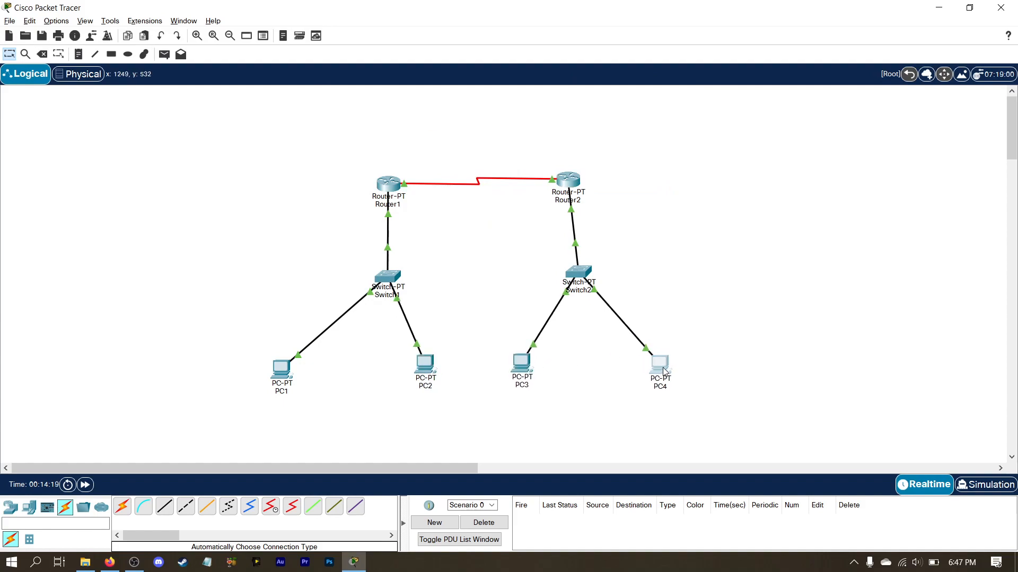
pyautogui.moveTo(284, 379); pyautogui.dragTo(288, 377)
# - Open PC1's Command Prompt, move its window aside, and ping 192.168.2.3
pyautogui.click(288, 376)
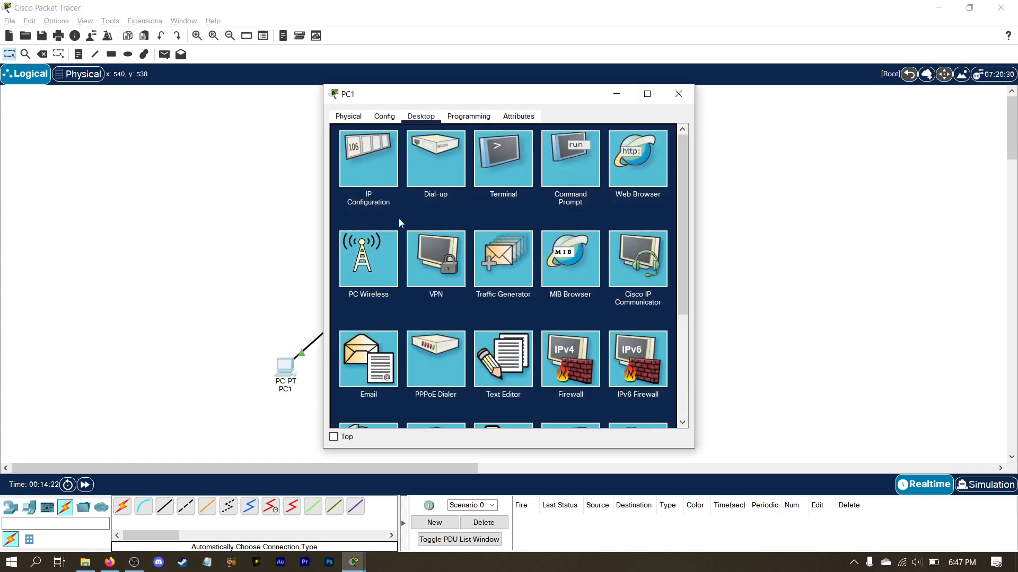
pyautogui.click(570, 162)
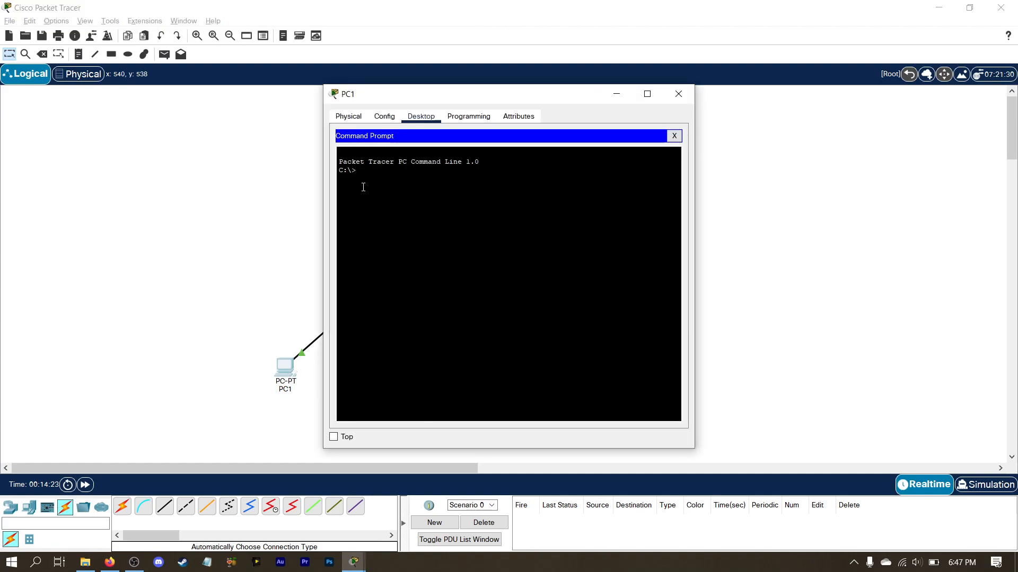
pyautogui.moveTo(423, 104); pyautogui.dragTo(216, 64)
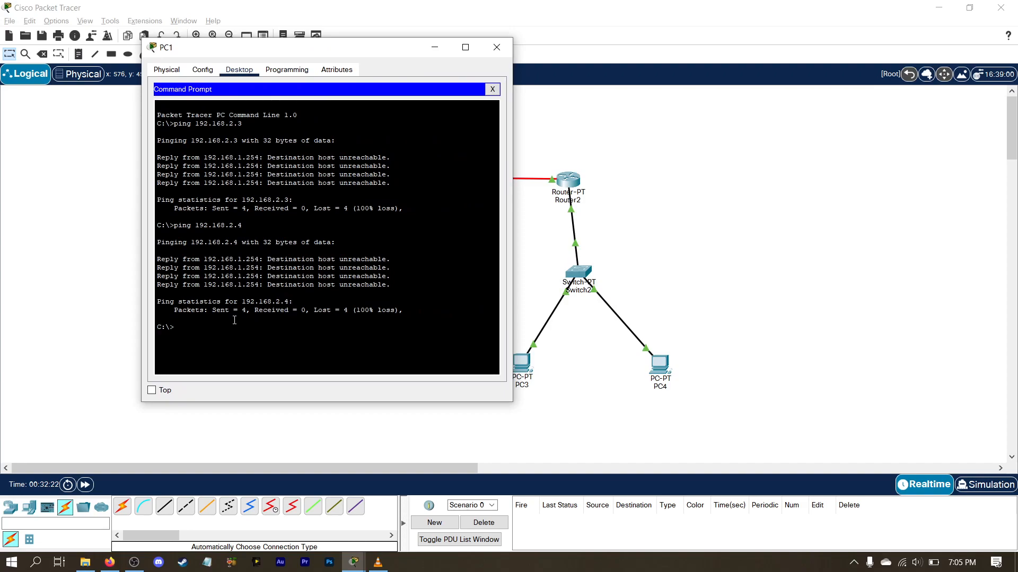
pyautogui.write('ping 192.168.2.3')
pyautogui.press('Return')
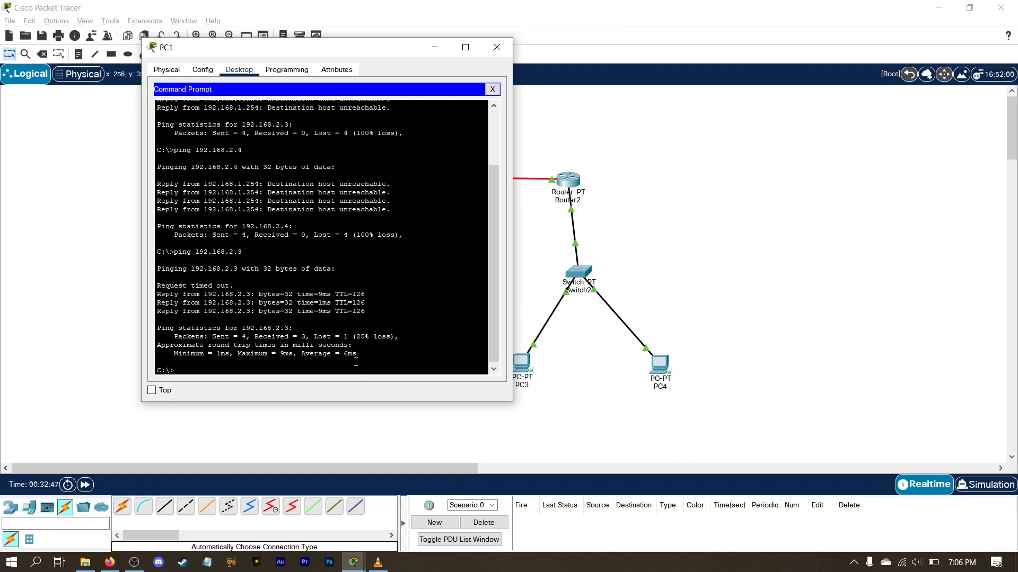
# - Ping 192.168.2.4 from PC1's Command Prompt
pyautogui.write('g 192')
pyautogui.write('1')
pyautogui.press('Return')
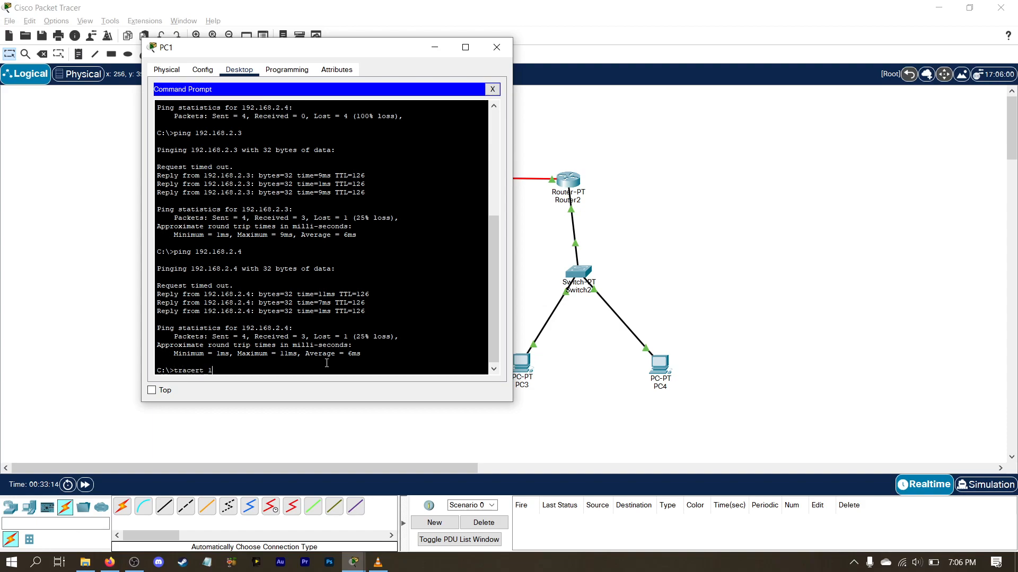
# - Trace the route from PC1 to 192.168.2.3 with tracert and close PC1's window
pyautogui.write('.2.3')
pyautogui.press('Return')
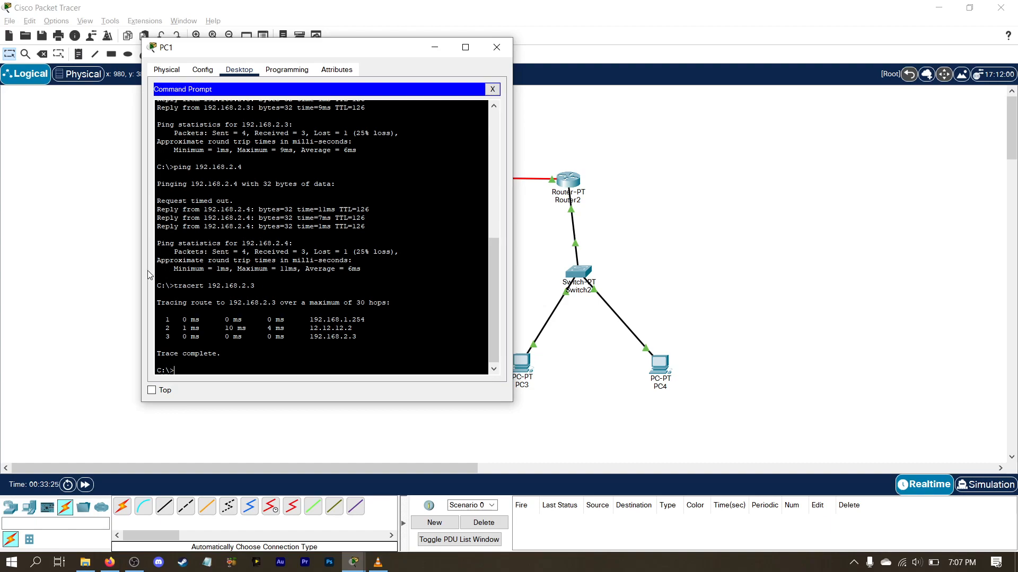
pyautogui.click(497, 47)
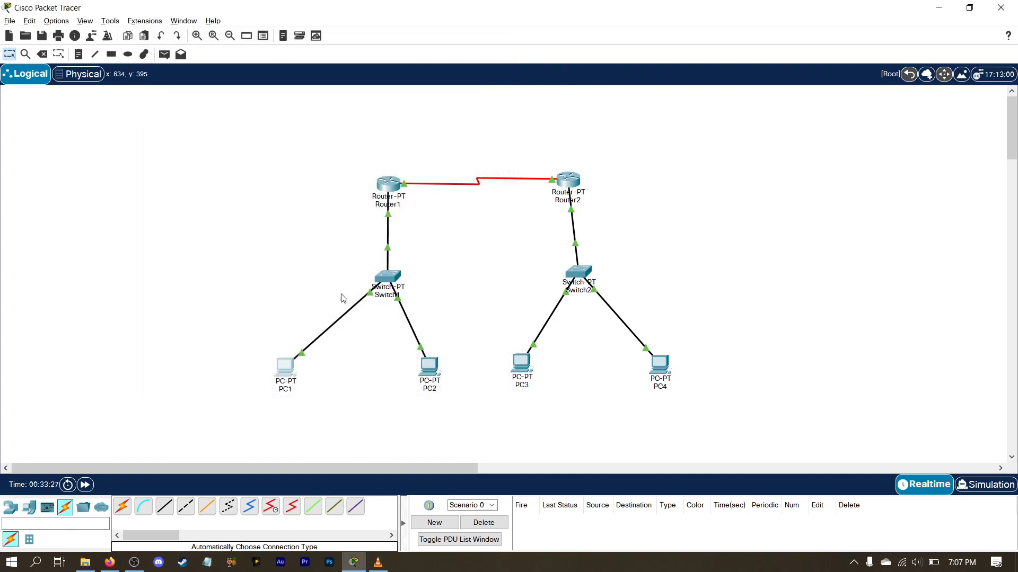
# - Switch to Simulation mode and filter the event list to show only ICMP events
pyautogui.moveTo(427, 369); pyautogui.dragTo(427, 365)
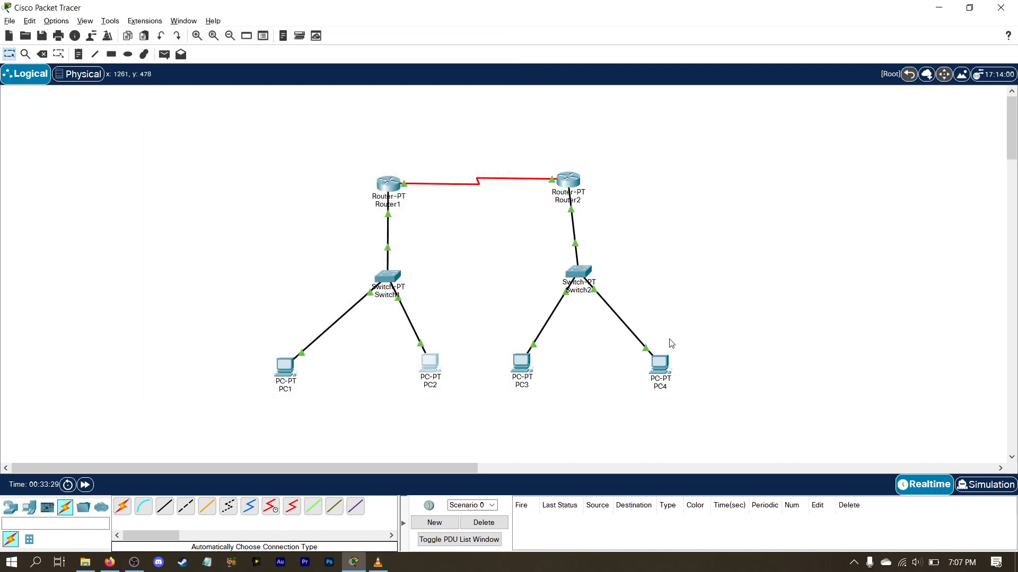
pyautogui.click(989, 485)
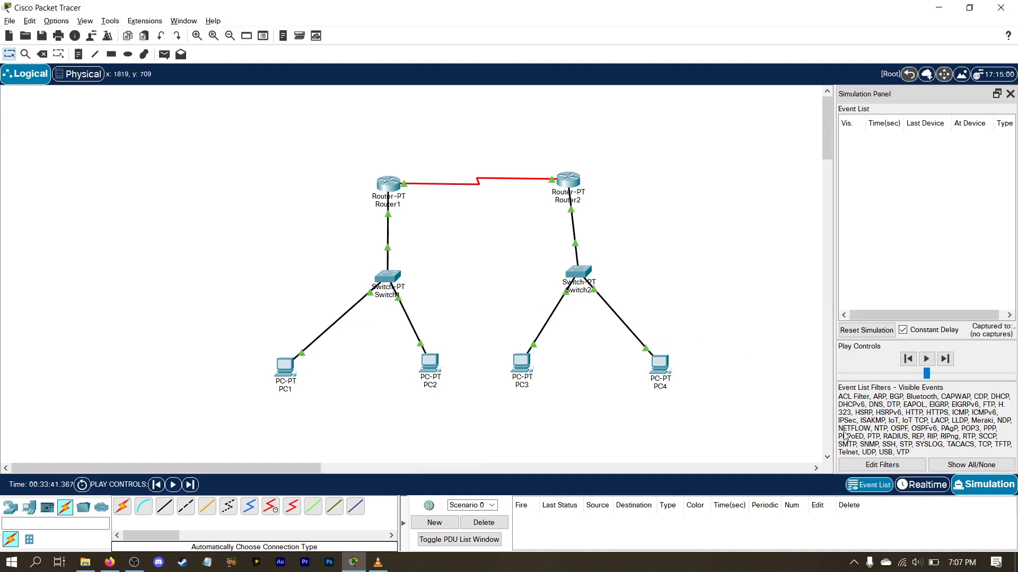
pyautogui.click(918, 466)
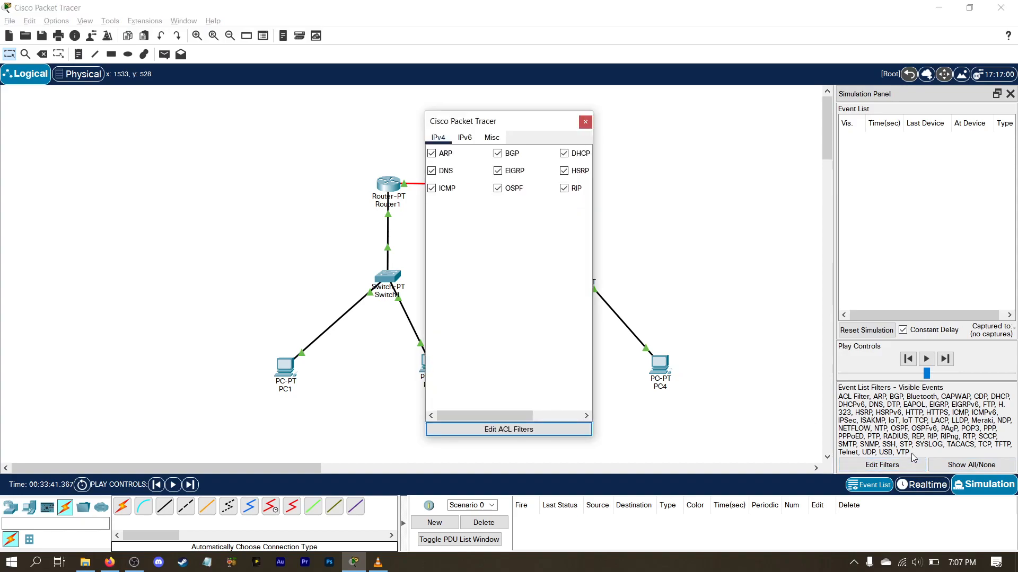
pyautogui.click(589, 122)
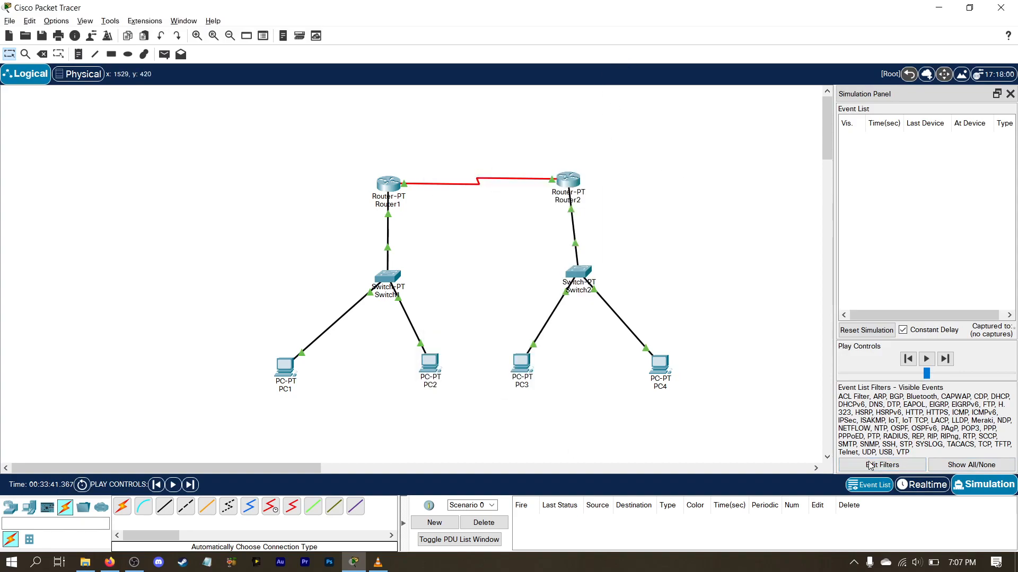
pyautogui.click(944, 470)
pyautogui.click(901, 466)
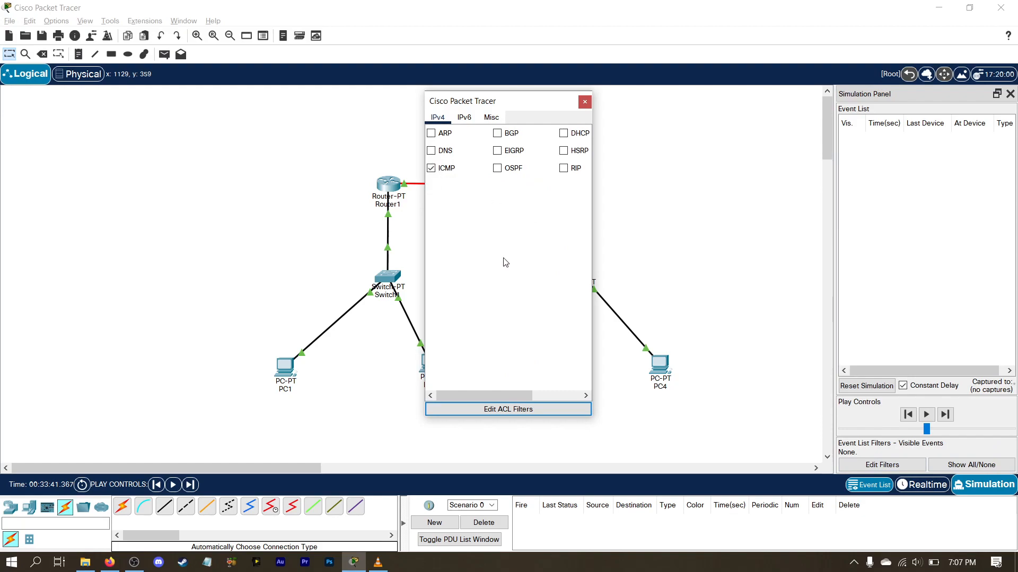
pyautogui.click(586, 100)
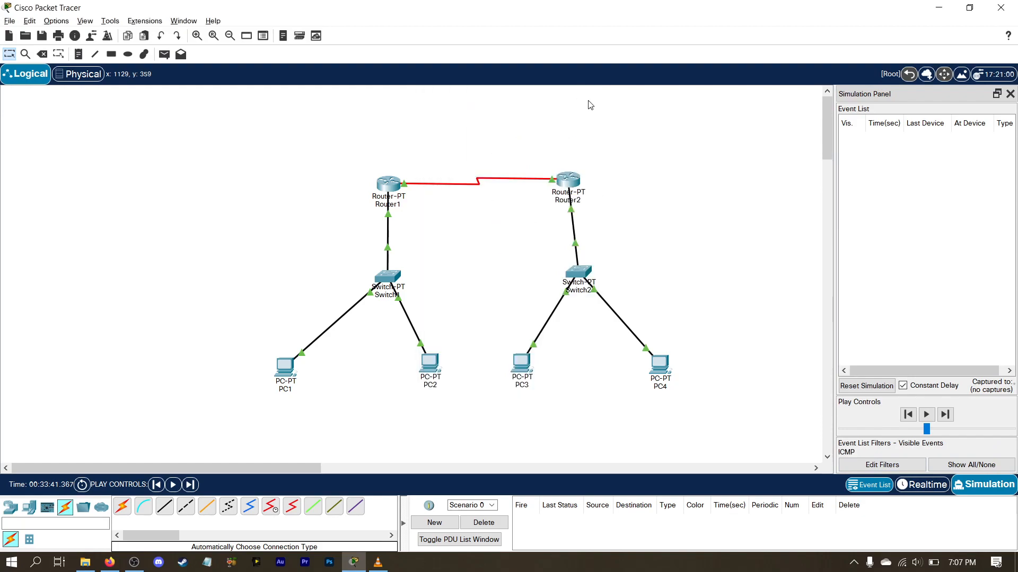
# - Add a simple PDU from PC1 to PC3 and play the simulation to follow the packet between the routers
pyautogui.click(165, 55)
pyautogui.click(285, 366)
pyautogui.click(523, 363)
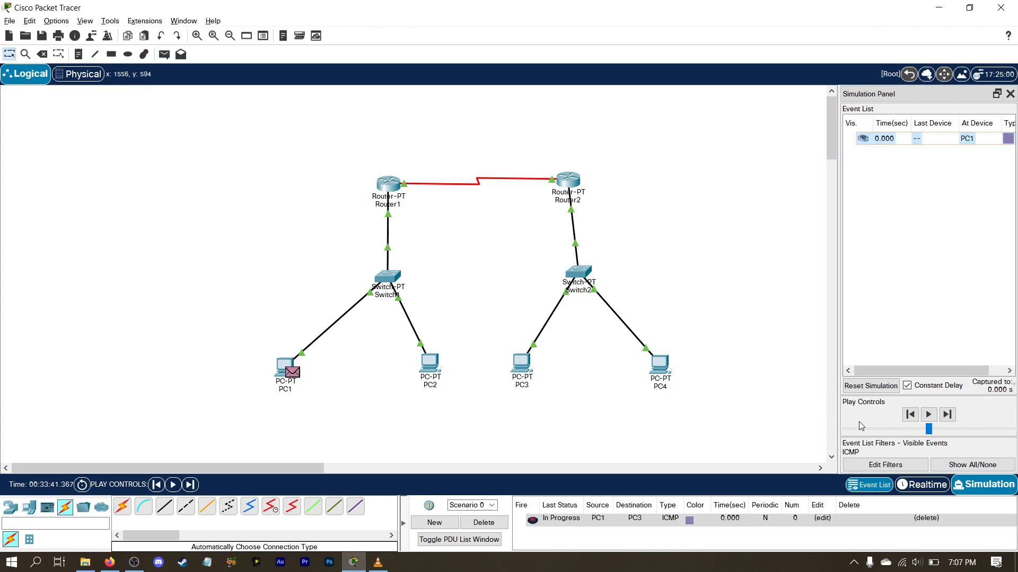
pyautogui.click(928, 418)
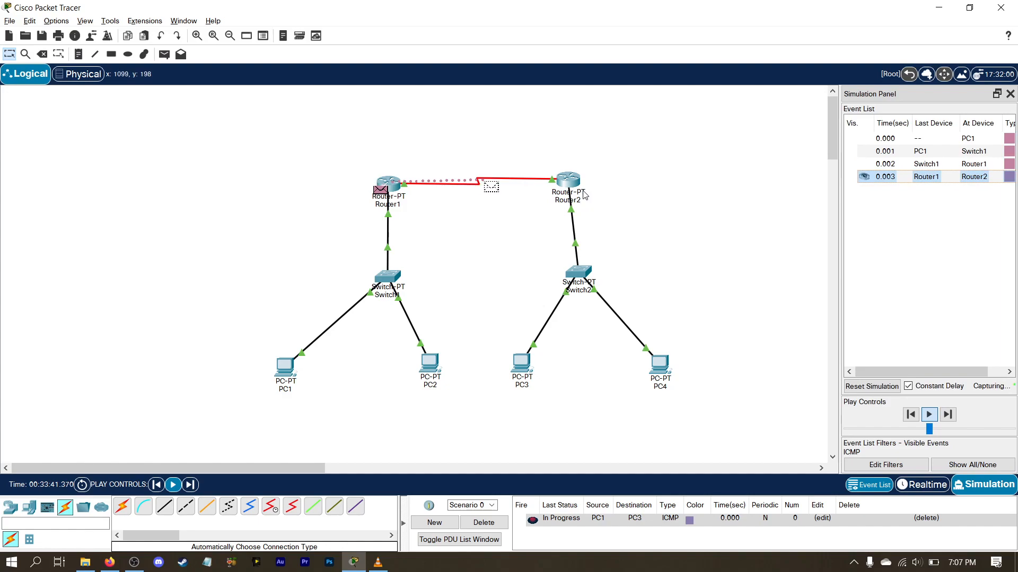
pyautogui.moveTo(582, 194)
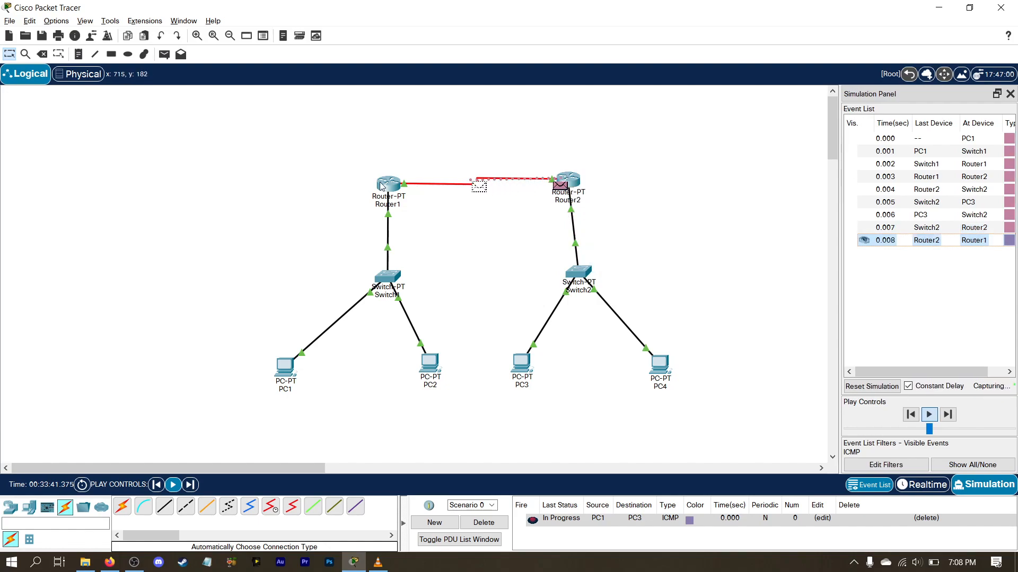
pyautogui.moveTo(397, 187)
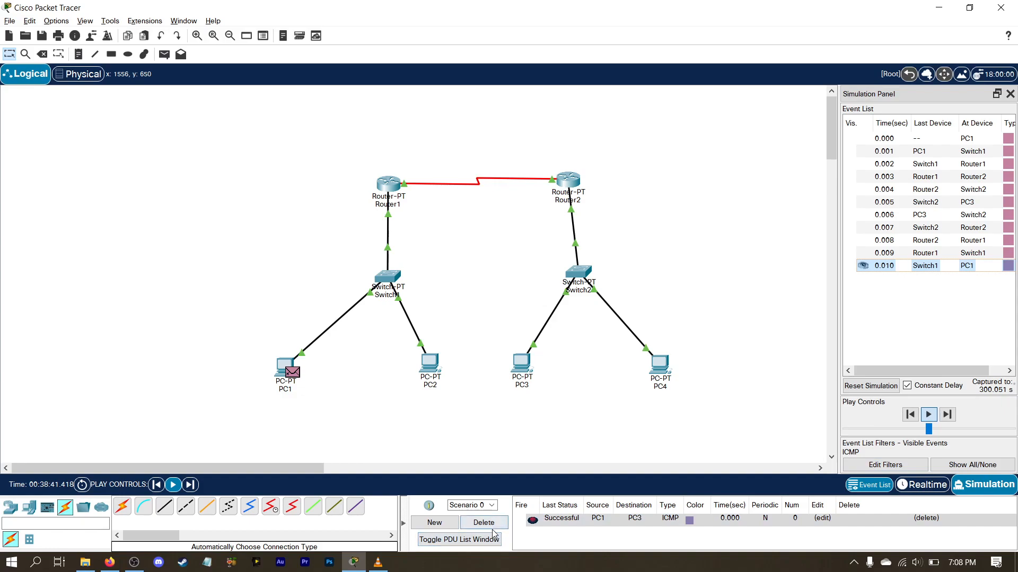
# - Create a new scenario, add a simple PDU from PC1 to PC4, and play the simulation
pyautogui.click(445, 523)
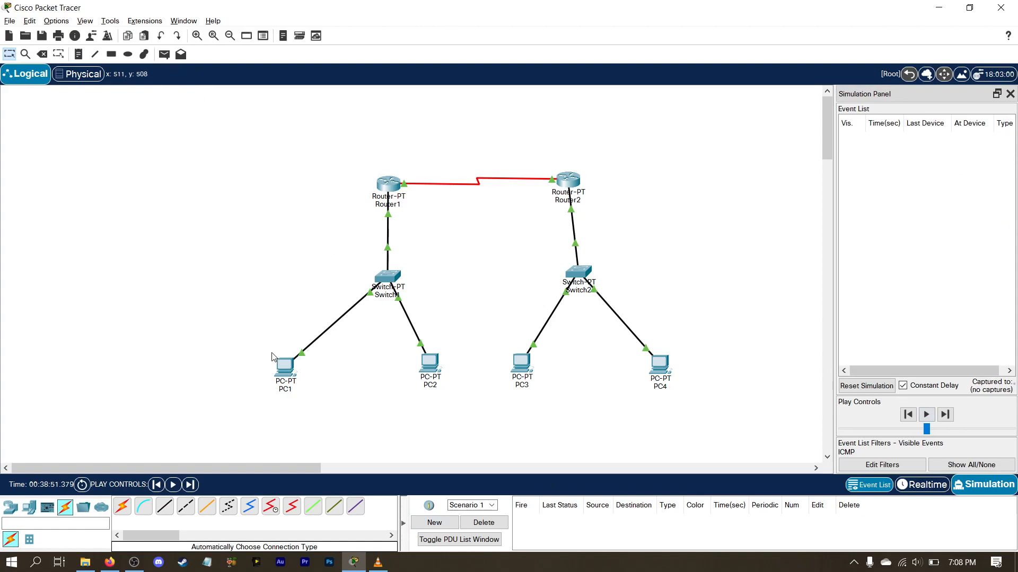
pyautogui.click(164, 54)
pyautogui.click(286, 368)
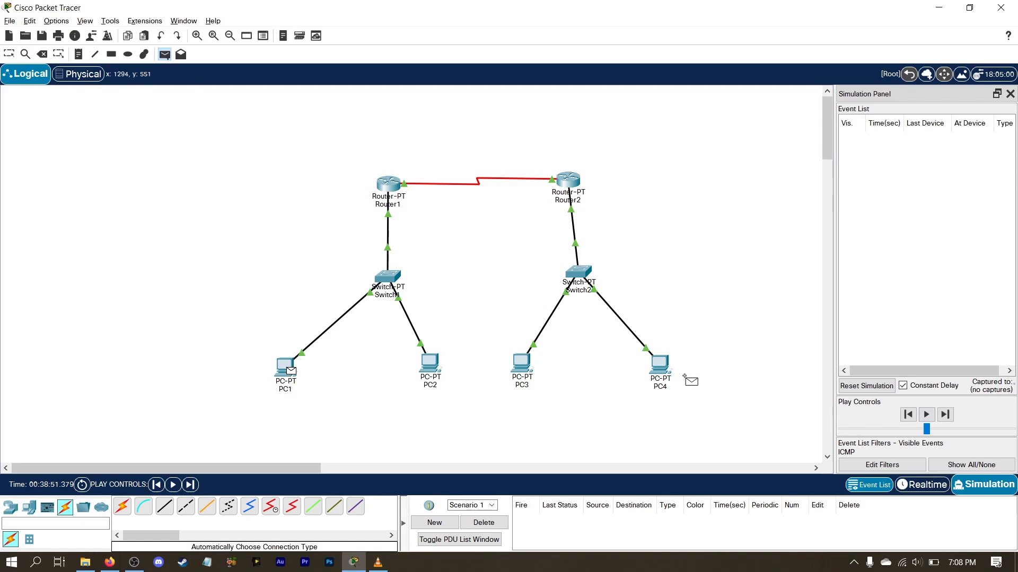
pyautogui.click(660, 365)
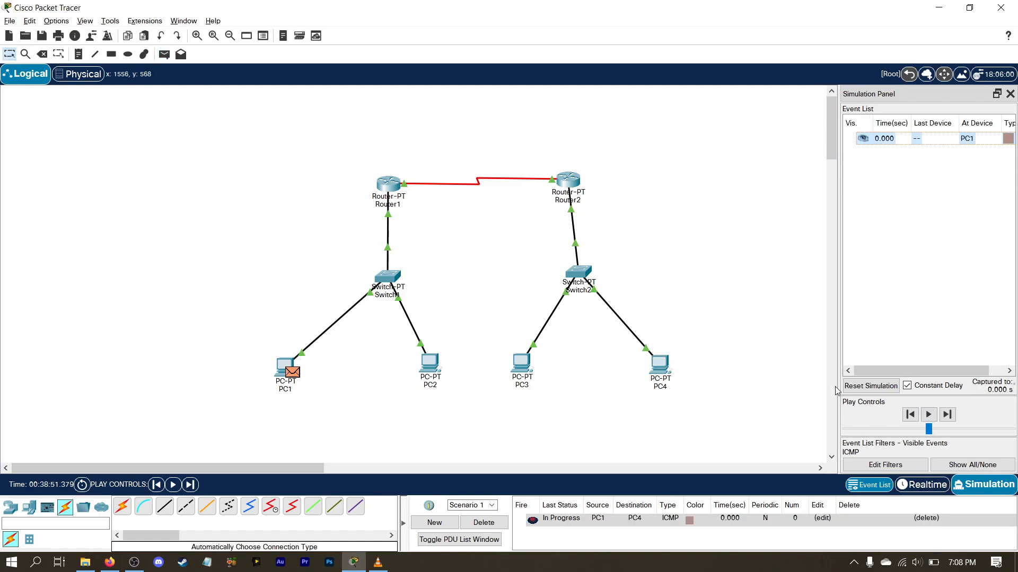
pyautogui.click(929, 414)
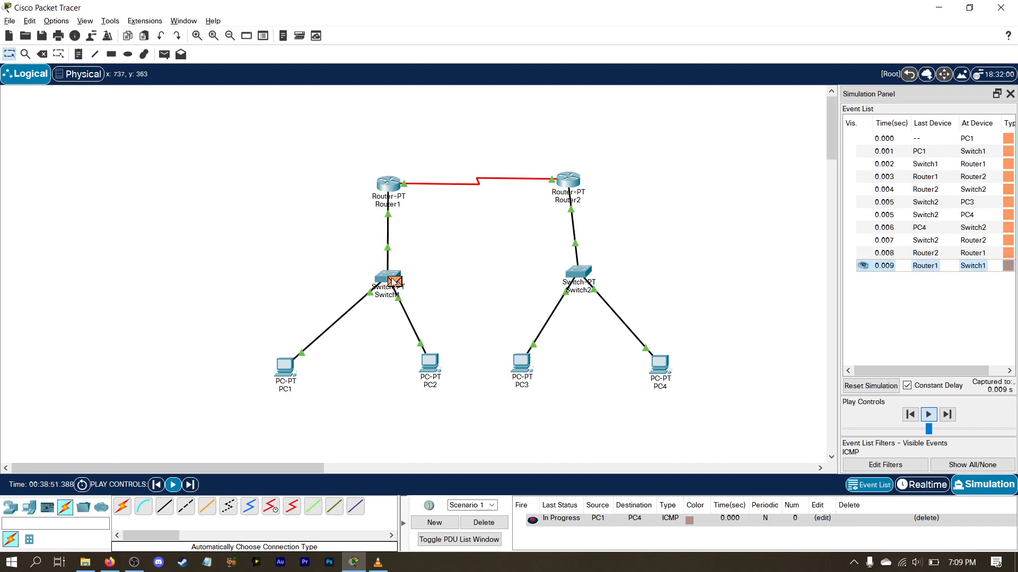
pyautogui.moveTo(395, 282)
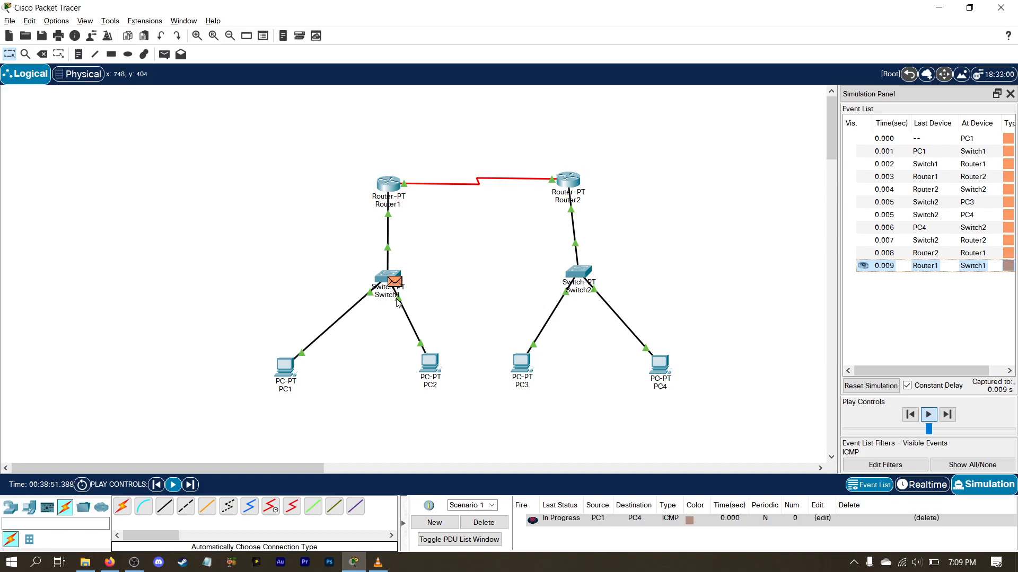